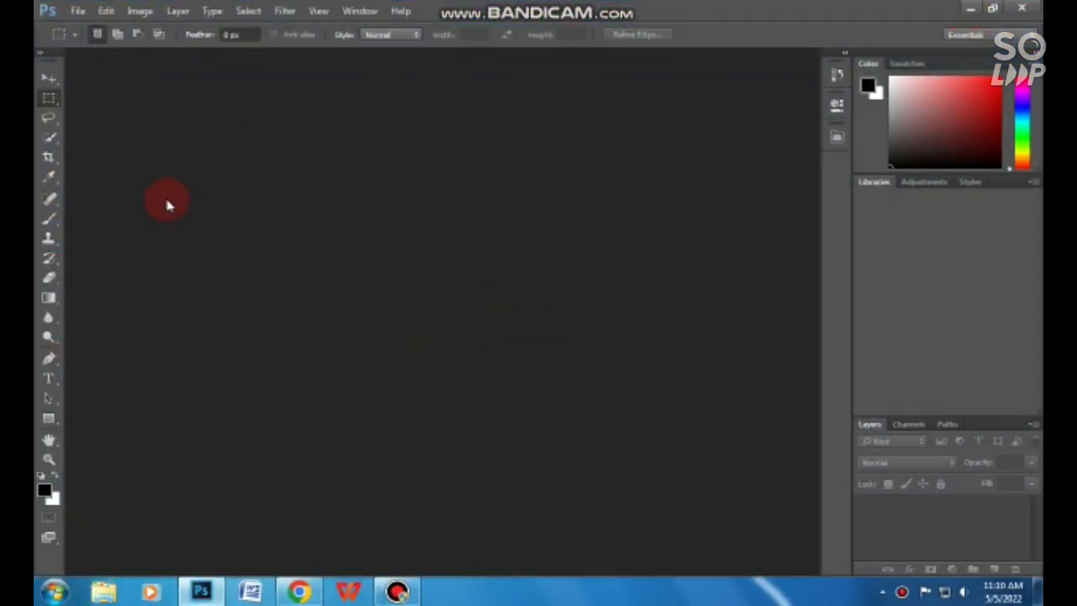
Step: Open picture.jpg in Photoshop by dragging it in from the desktop
{"action": "left_click", "coordinate": [970, 9]}
{"action": "left_click", "coordinate": [473, 340]}
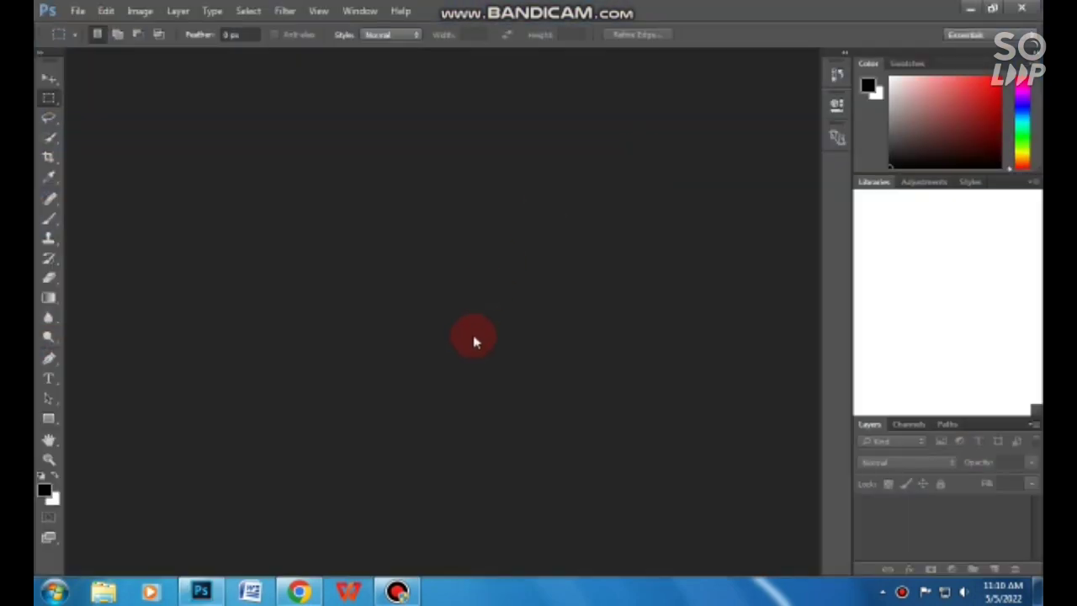
{"action": "left_click", "coordinate": [971, 11]}
{"action": "left_click", "coordinate": [202, 353]}
{"action": "mouse_move", "coordinate": [184, 358]}
{"action": "left_mouse_down"}
{"action": "mouse_move", "coordinate": [335, 381]}
{"action": "mouse_move", "coordinate": [295, 233]}
{"action": "left_mouse_up"}
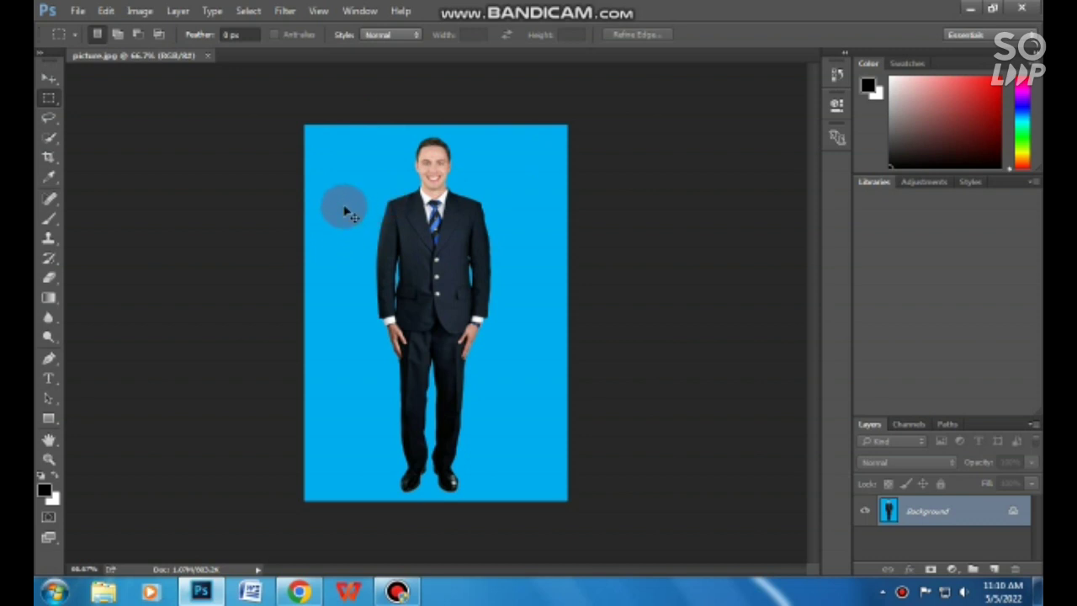
Step: Draw a crop box around the man's head and shoulders, pulling both side edges inward
{"action": "key", "text": "ctrl+plus"}
{"action": "key", "text": "ctrl+plus"}
{"action": "key", "text": "ctrl+plus"}
{"action": "scroll", "coordinate": [513, 135], "scroll_direction": "up", "scroll_amount": 3}
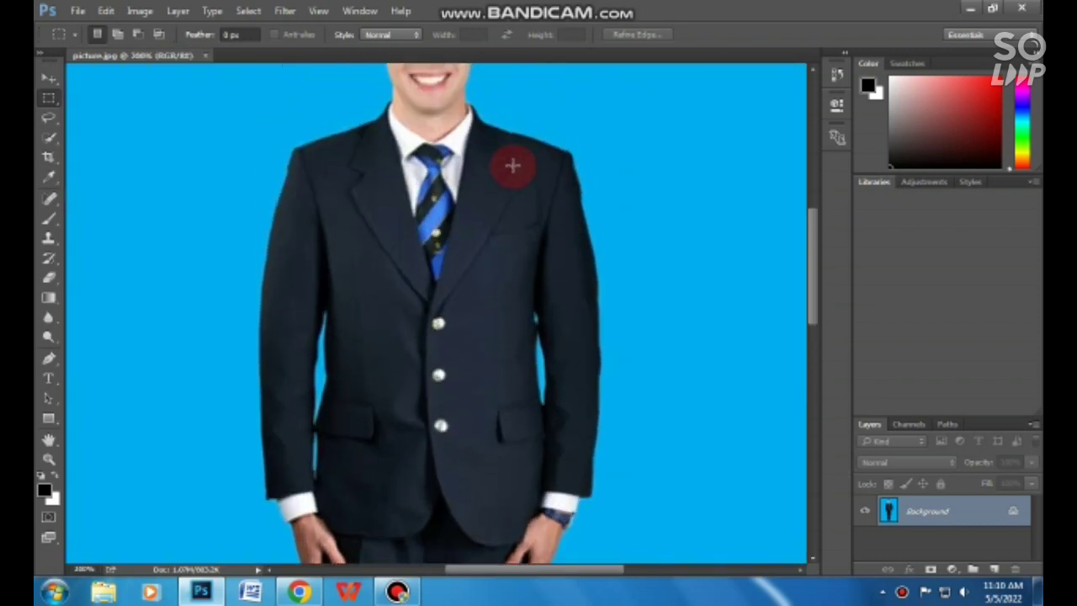
{"action": "scroll", "coordinate": [512, 166], "scroll_direction": "up", "scroll_amount": 5}
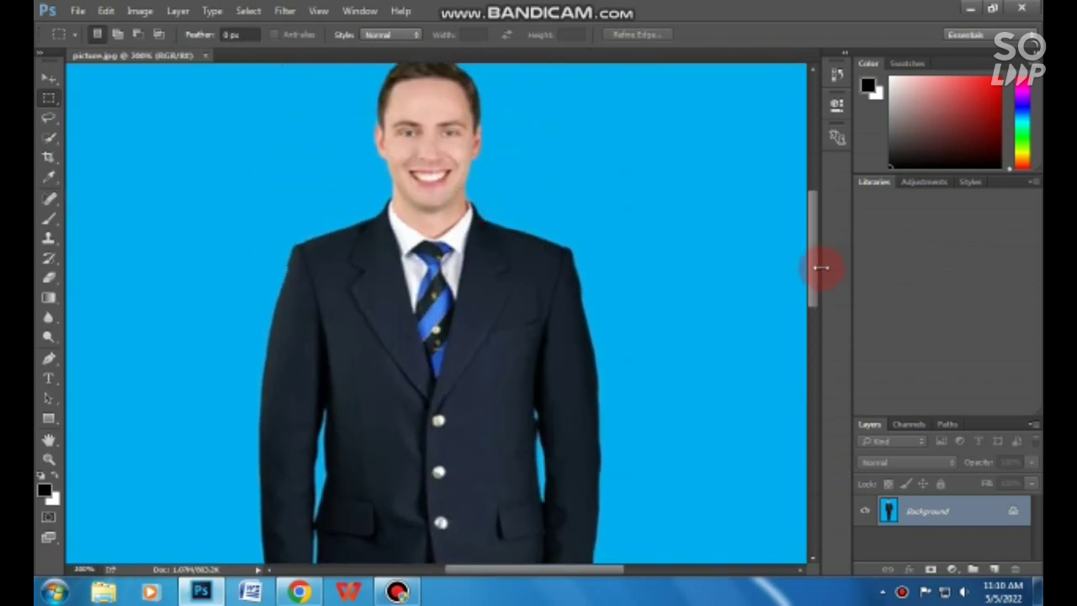
{"action": "scroll", "coordinate": [816, 248], "scroll_direction": "up", "scroll_amount": 5}
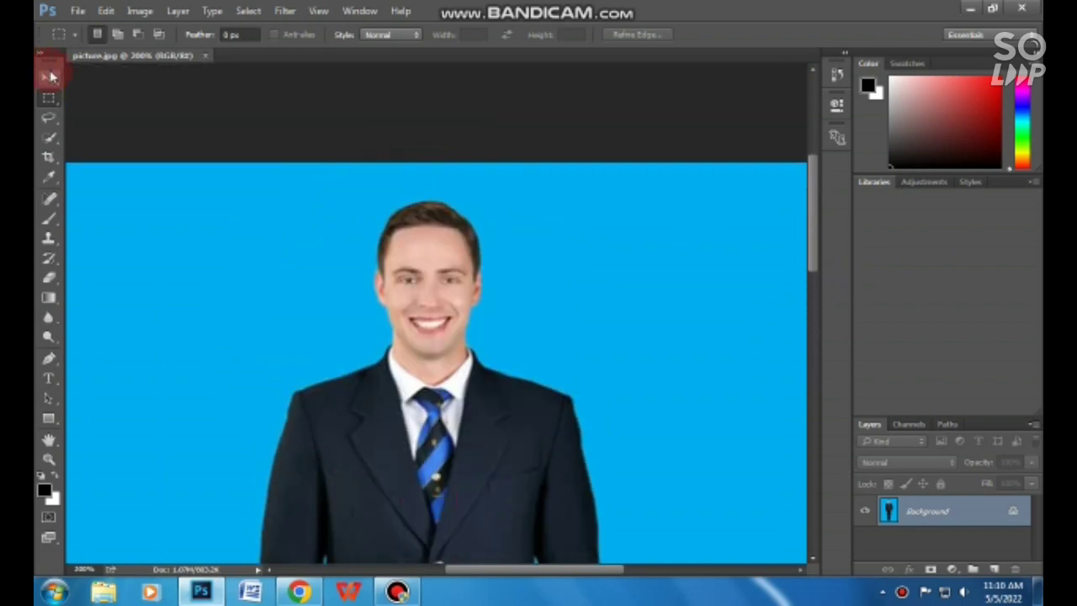
{"action": "left_click", "coordinate": [49, 158]}
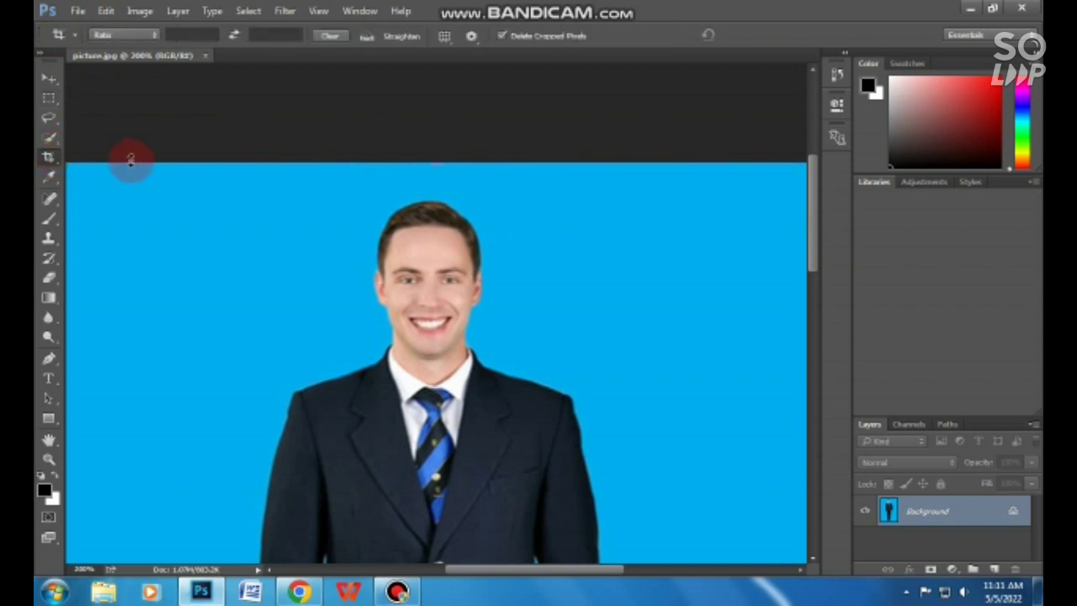
{"action": "key", "text": "ctrl+plus"}
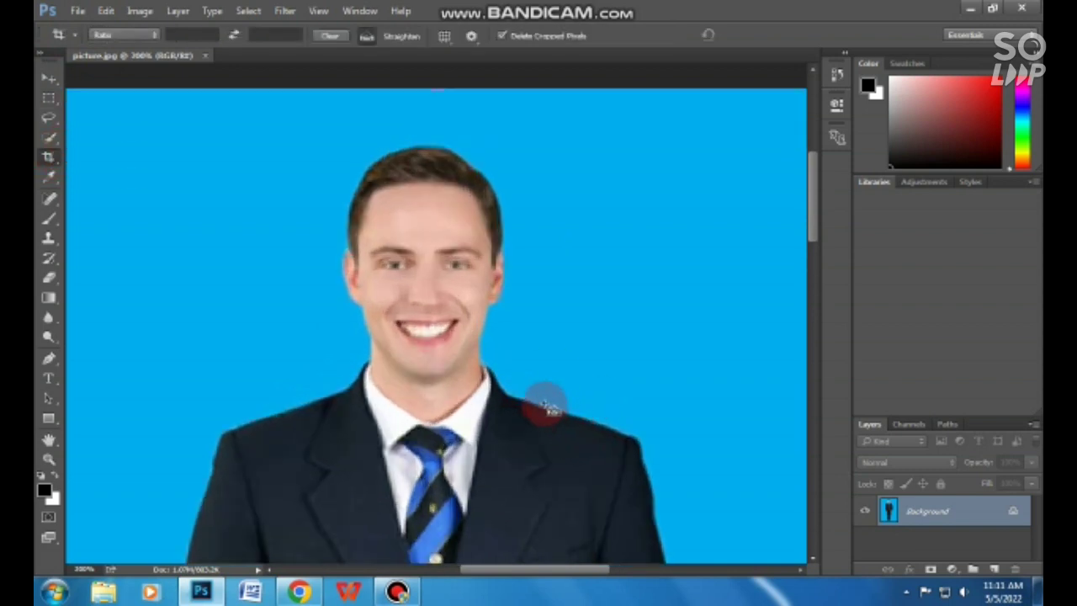
{"action": "key", "text": "ctrl+minus"}
{"action": "key", "text": "ctrl+minus"}
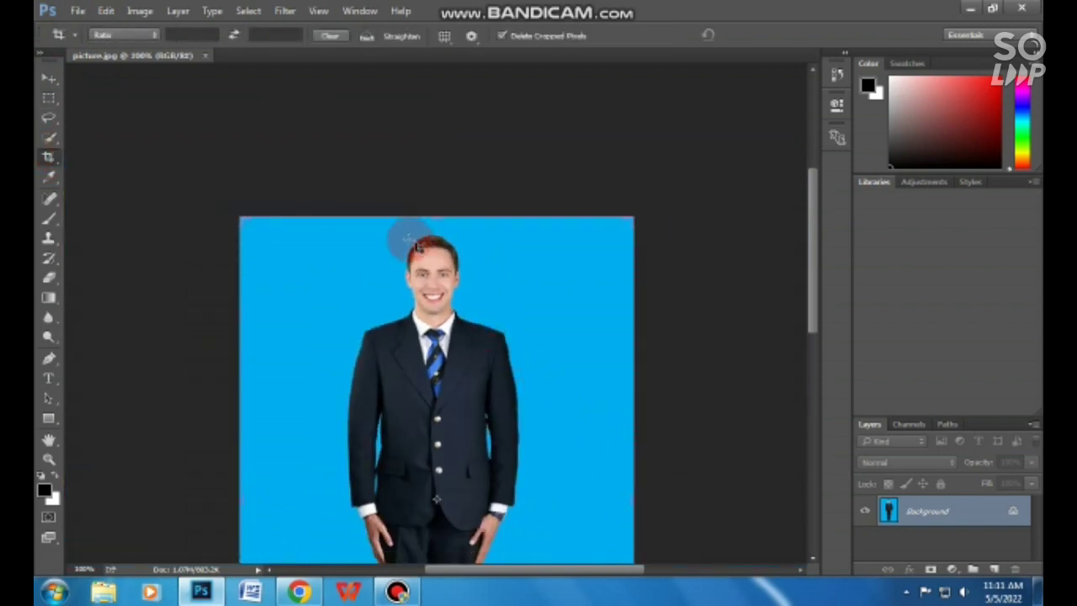
{"action": "left_click_drag", "start_coordinate": [350, 220], "coordinate": [518, 404]}
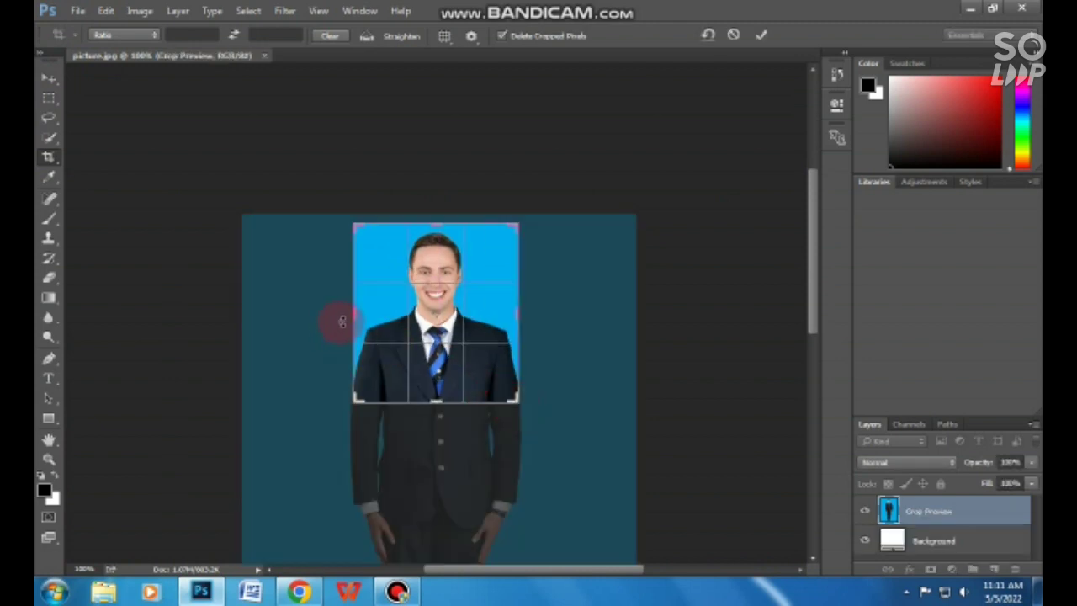
{"action": "left_click_drag", "start_coordinate": [354, 313], "coordinate": [364, 313]}
{"action": "left_click_drag", "start_coordinate": [519, 319], "coordinate": [522, 321]}
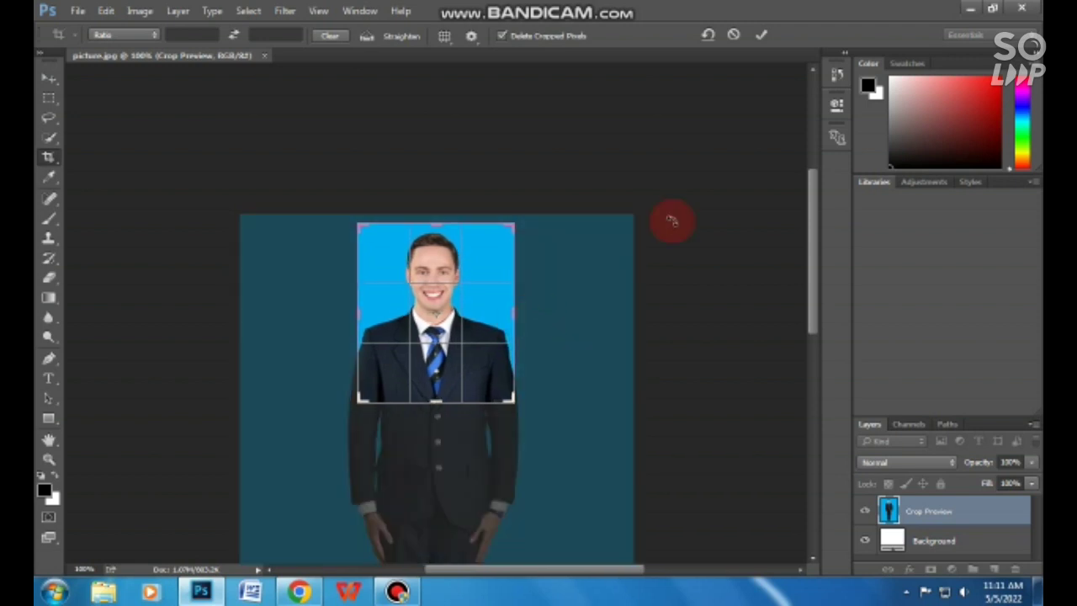
{"action": "left_click", "coordinate": [764, 33]}
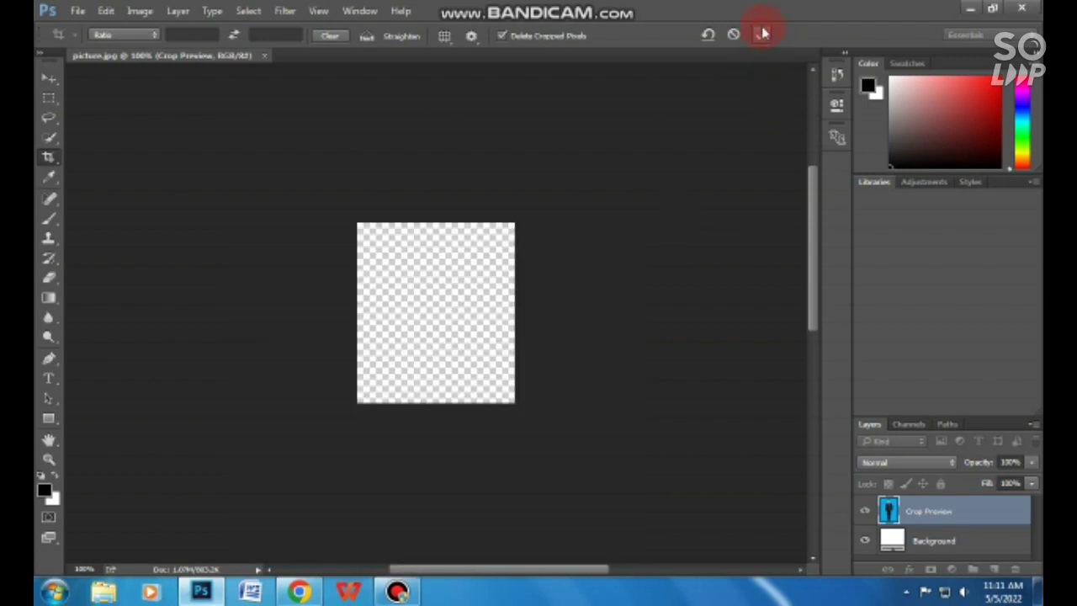
{"action": "left_click", "coordinate": [77, 10]}
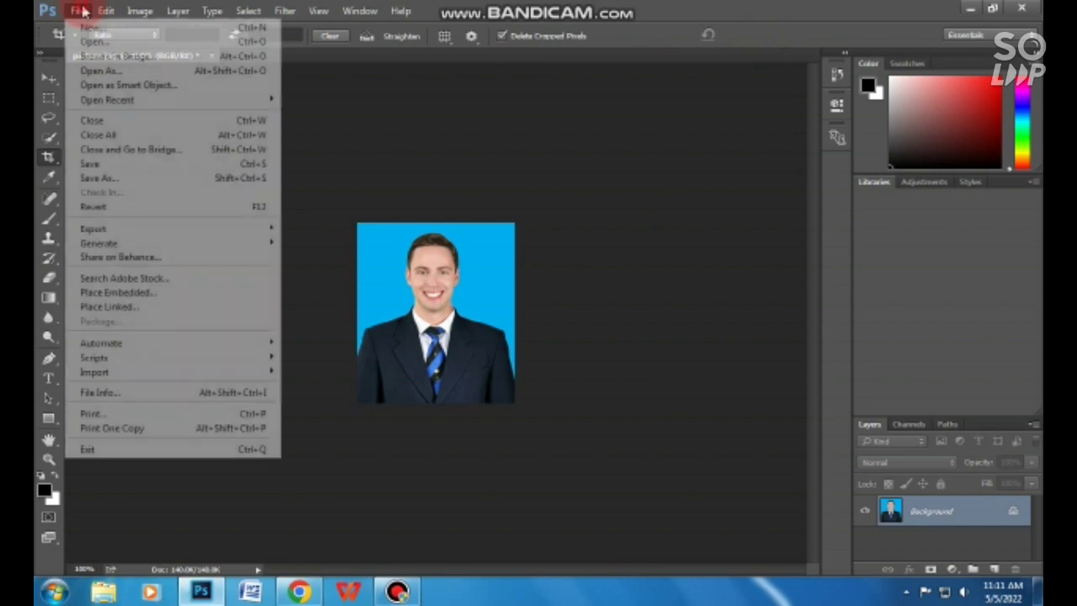
{"action": "left_click", "coordinate": [327, 89]}
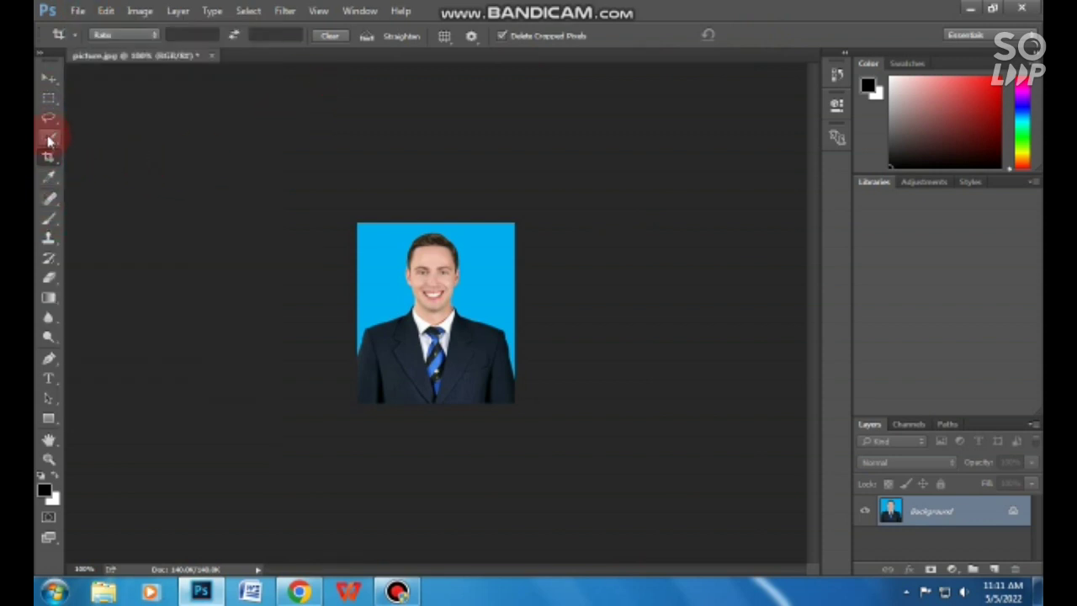
{"action": "right_click", "coordinate": [53, 142]}
{"action": "left_click", "coordinate": [92, 149]}
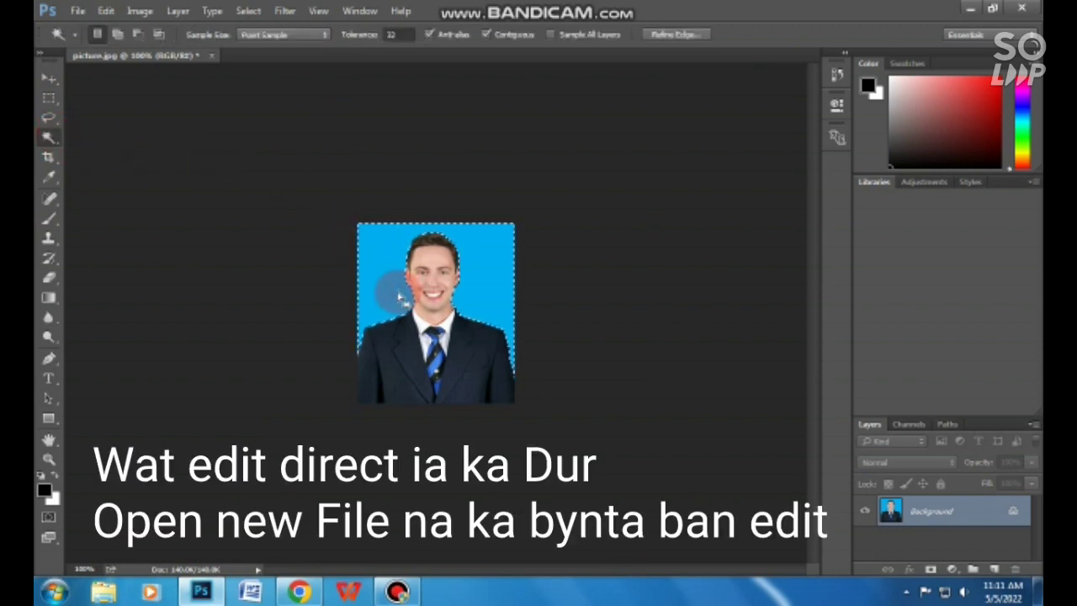
{"action": "key", "text": "shift+F5"}
{"action": "left_click", "coordinate": [647, 164]}
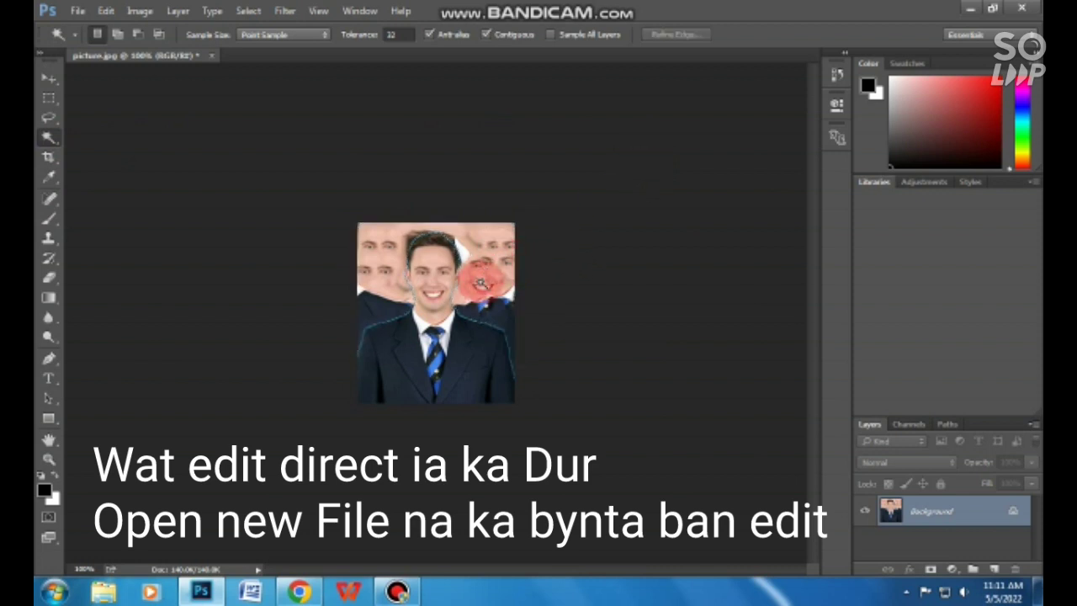
{"action": "key", "text": "ctrl+z"}
{"action": "left_click", "coordinate": [145, 149]}
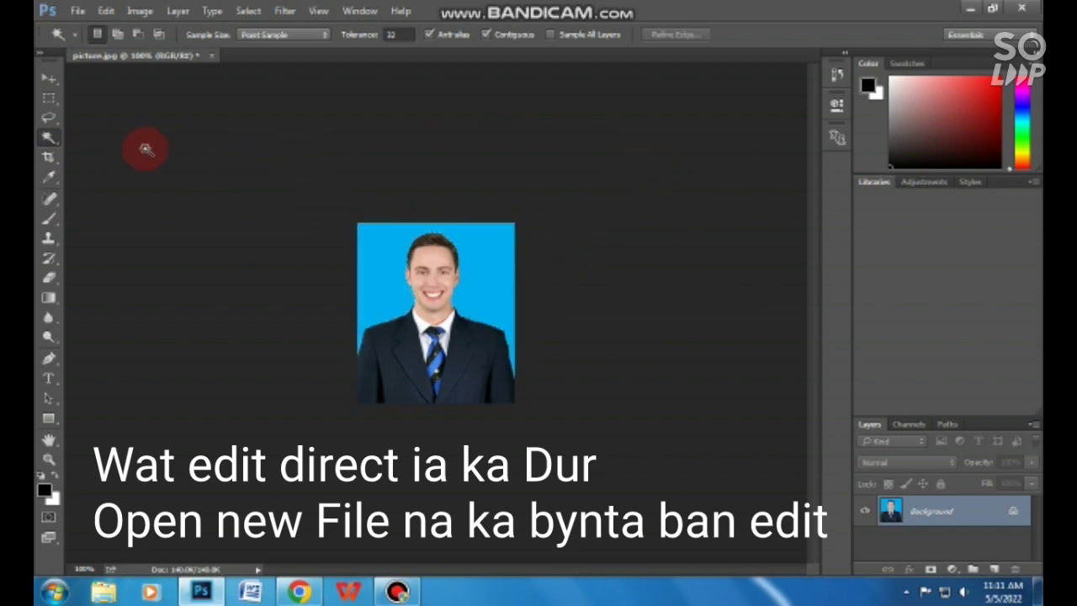
{"action": "left_click", "coordinate": [48, 78]}
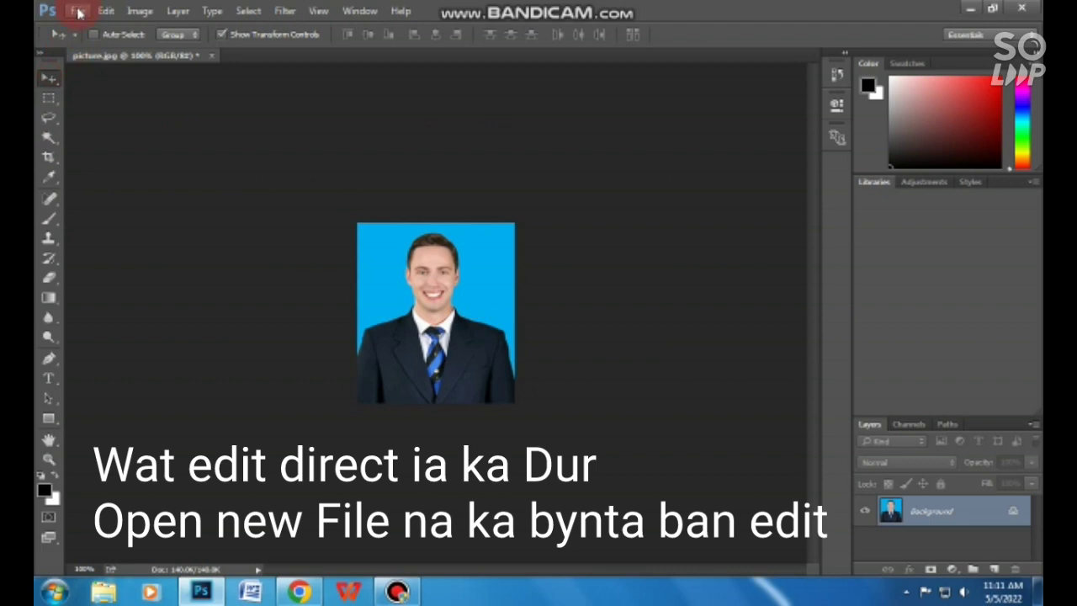
Step: Create a blank International Paper A3 document at 300 ppi, then return to picture.jpg
{"action": "left_click", "coordinate": [79, 11]}
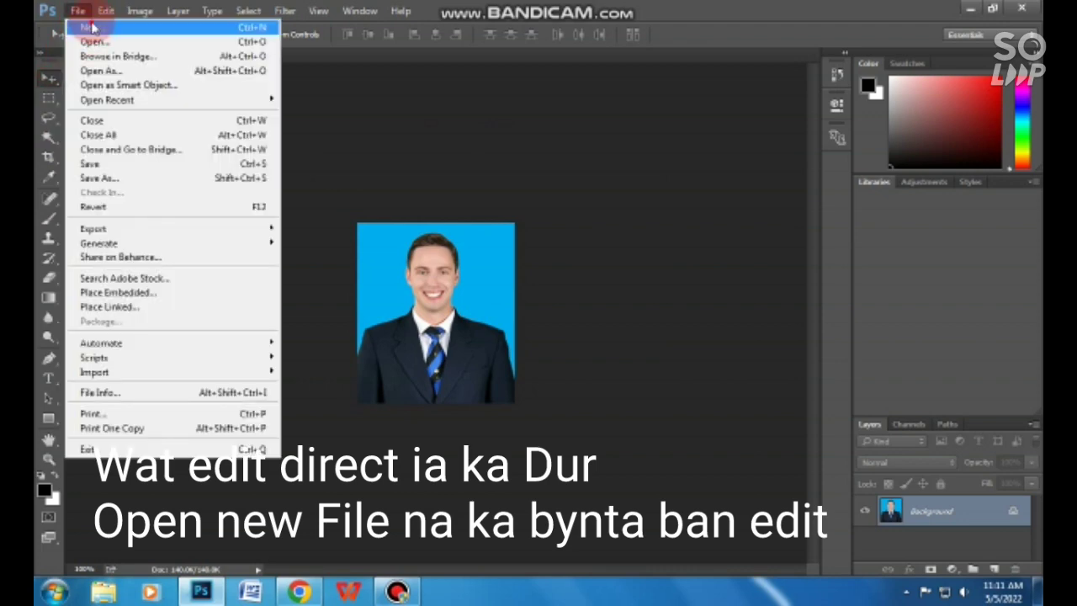
{"action": "left_click", "coordinate": [89, 28]}
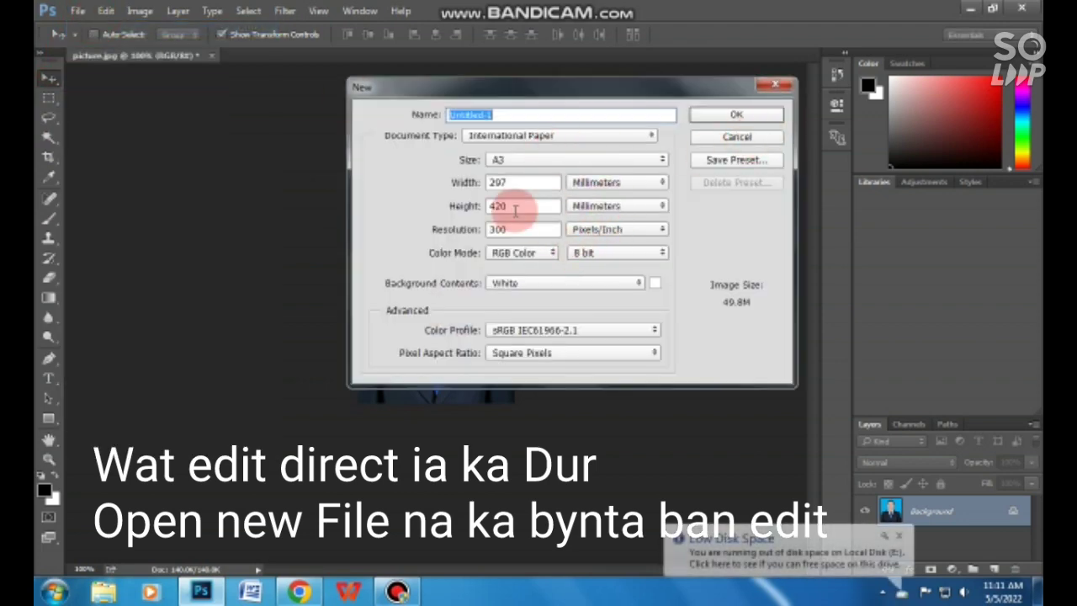
{"action": "left_click", "coordinate": [492, 135]}
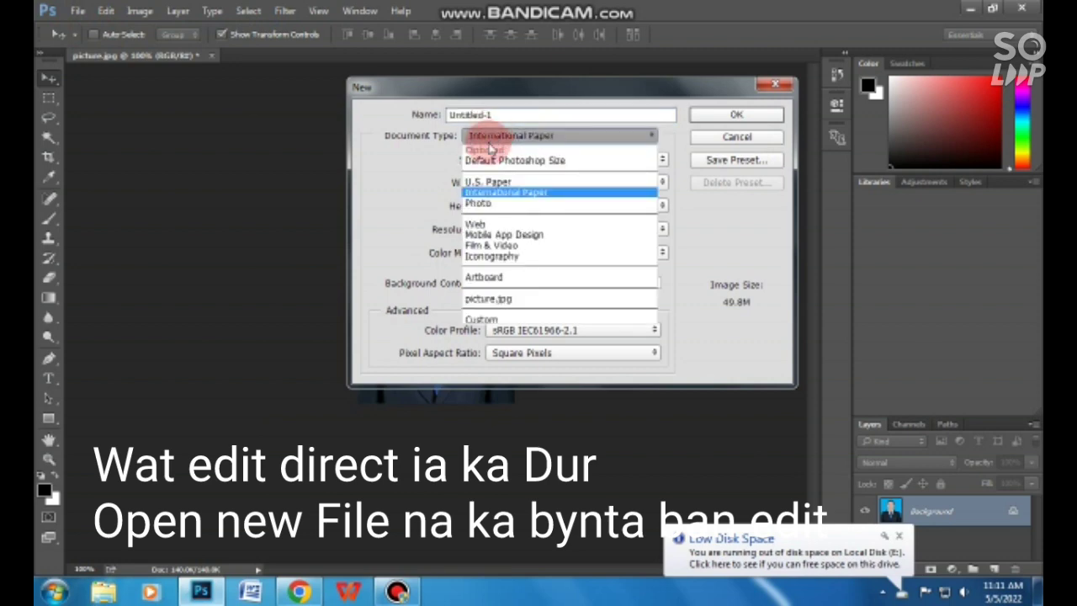
{"action": "left_click", "coordinate": [483, 194]}
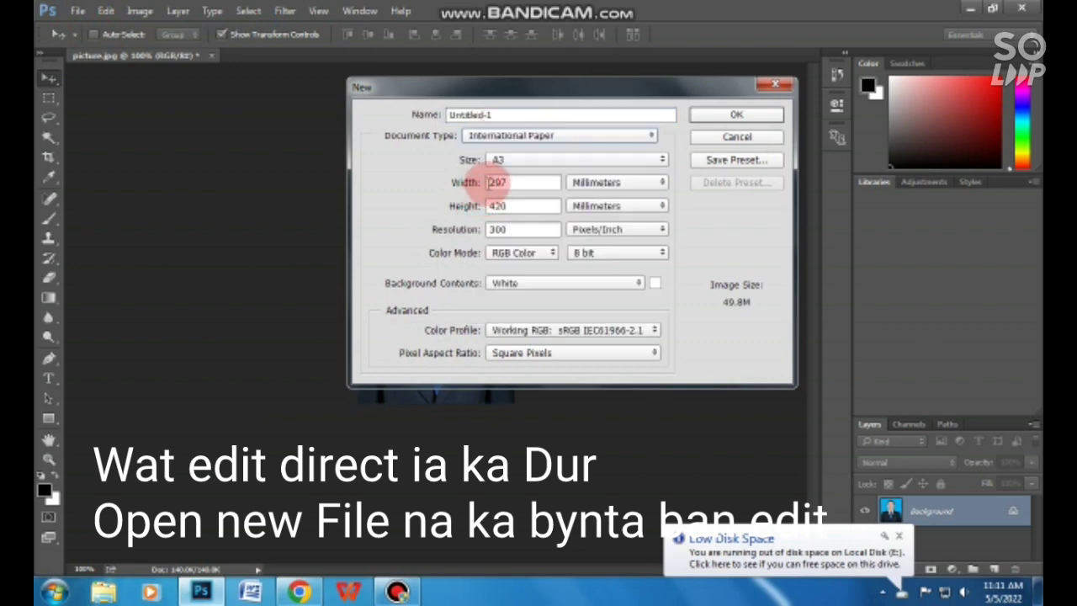
{"action": "left_click", "coordinate": [505, 205]}
{"action": "left_click", "coordinate": [505, 229]}
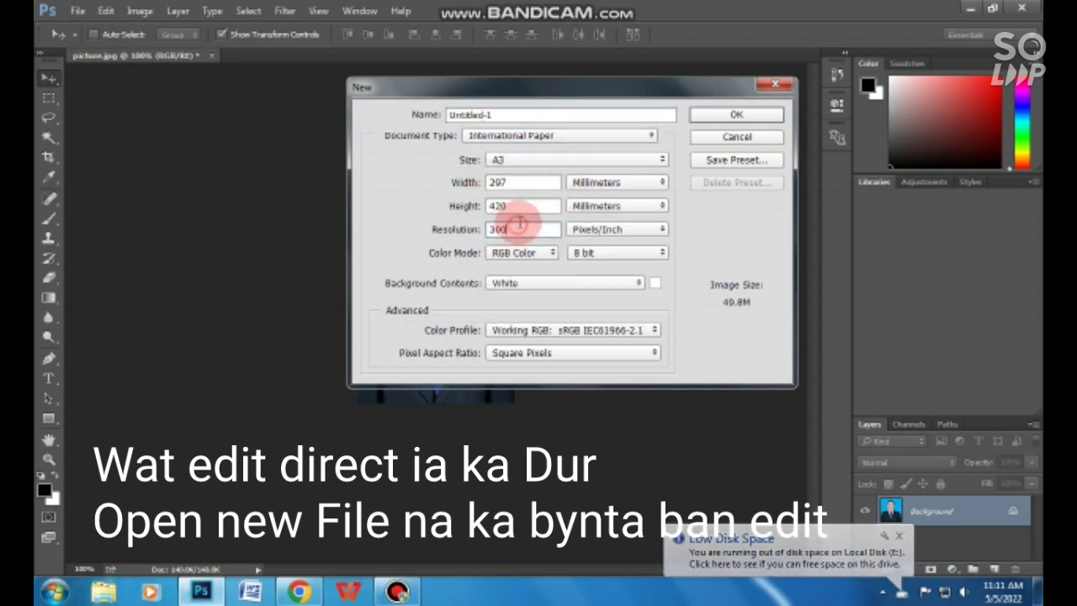
{"action": "left_click", "coordinate": [768, 114]}
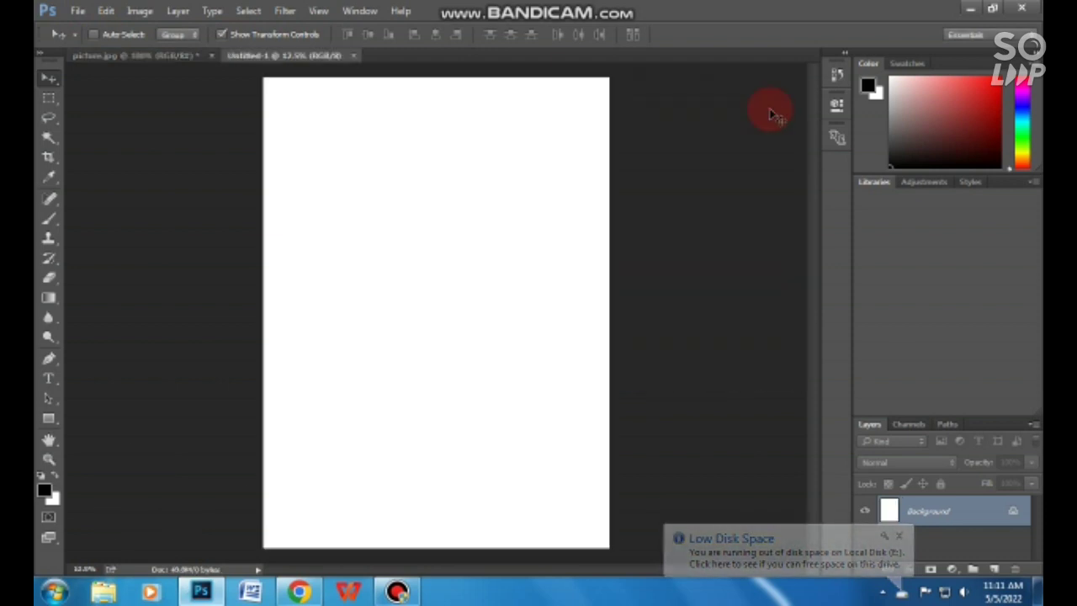
{"action": "left_click", "coordinate": [143, 56]}
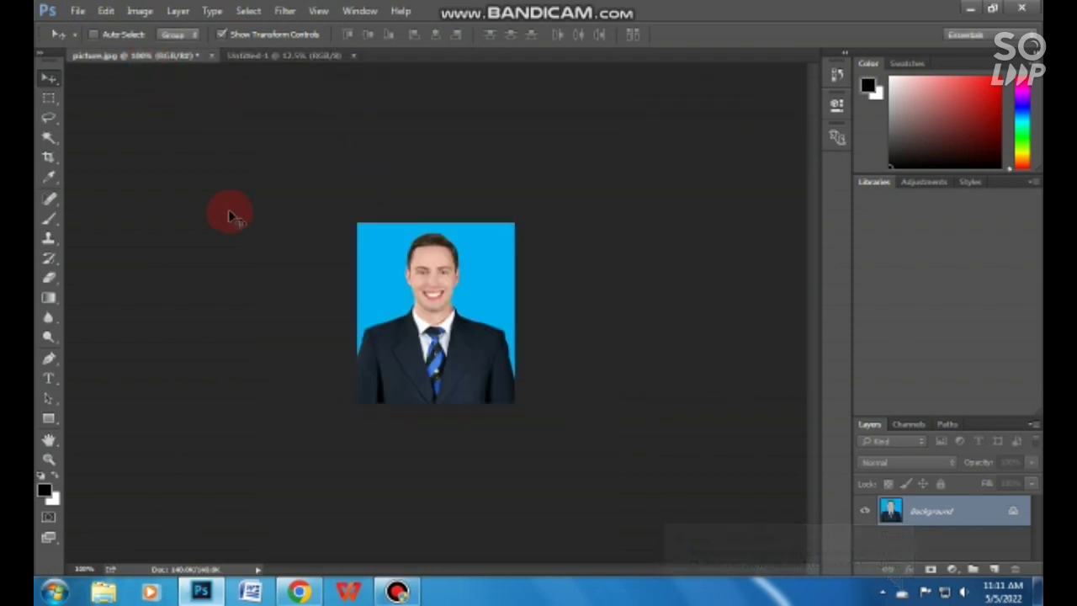
Step: Move the portrait into Untitled-1 and crop the canvas to the pasted photo's bounds
{"action": "left_click_drag", "start_coordinate": [433, 288], "coordinate": [128, 148]}
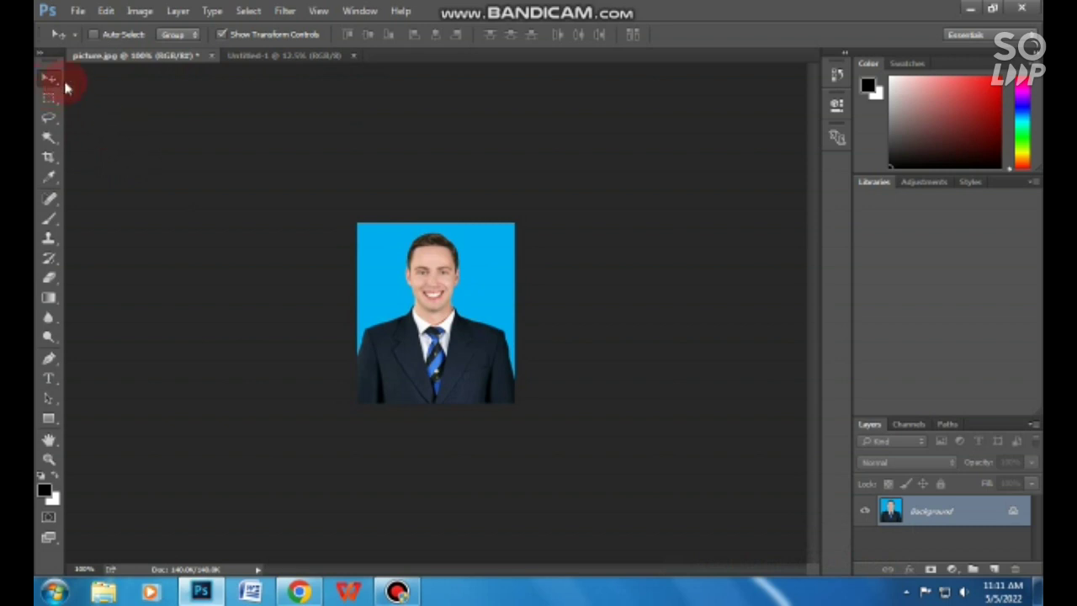
{"action": "mouse_move", "coordinate": [515, 280]}
{"action": "left_mouse_down"}
{"action": "mouse_move", "coordinate": [308, 139]}
{"action": "mouse_move", "coordinate": [441, 217]}
{"action": "left_mouse_up"}
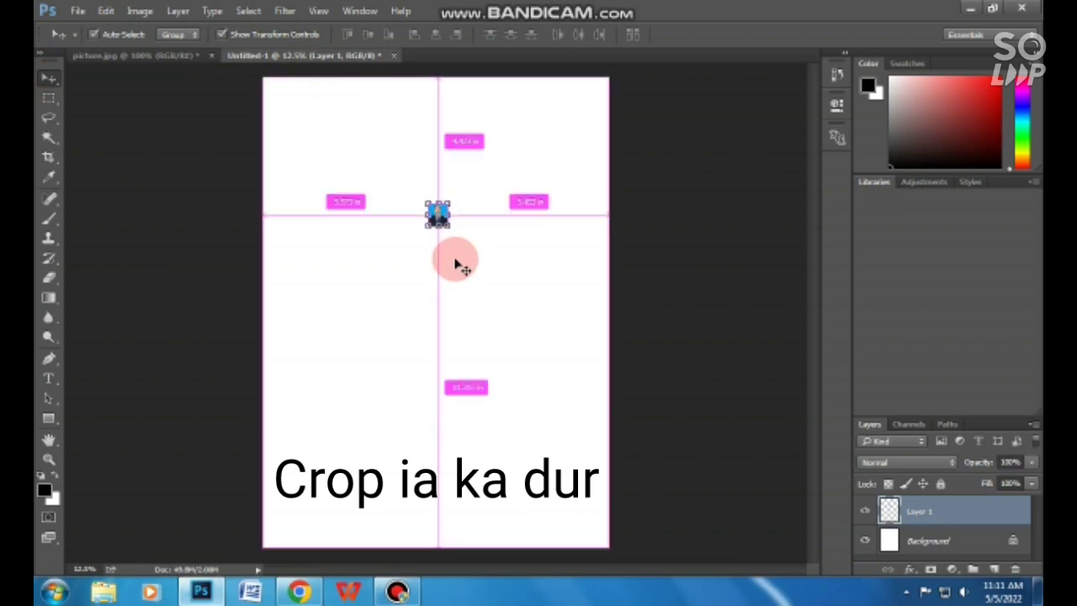
{"action": "key", "text": "ctrl+plus"}
{"action": "key", "text": "ctrl+plus"}
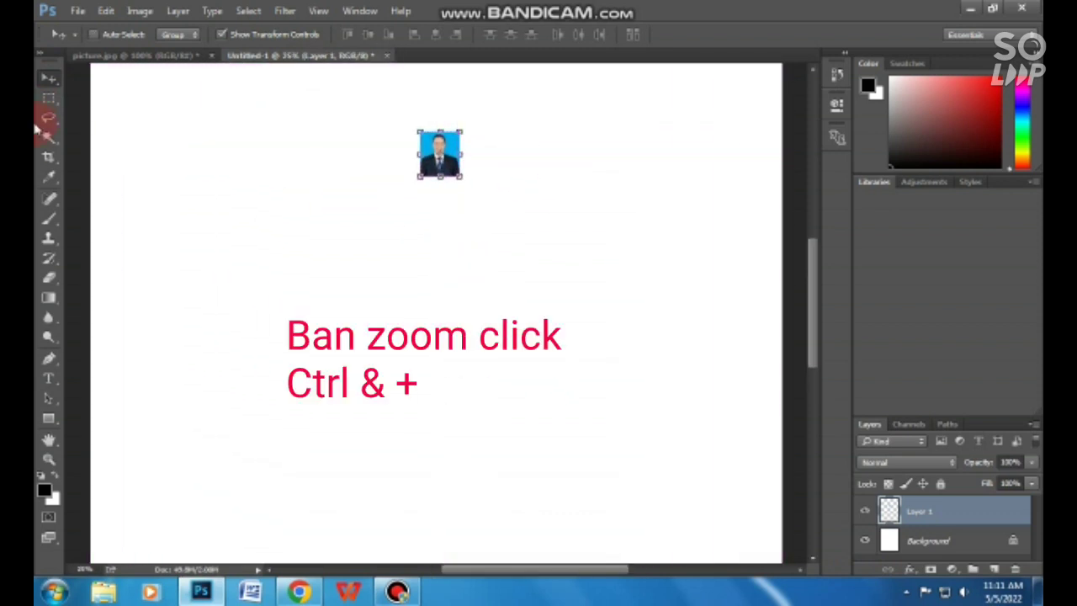
{"action": "left_click", "coordinate": [49, 158]}
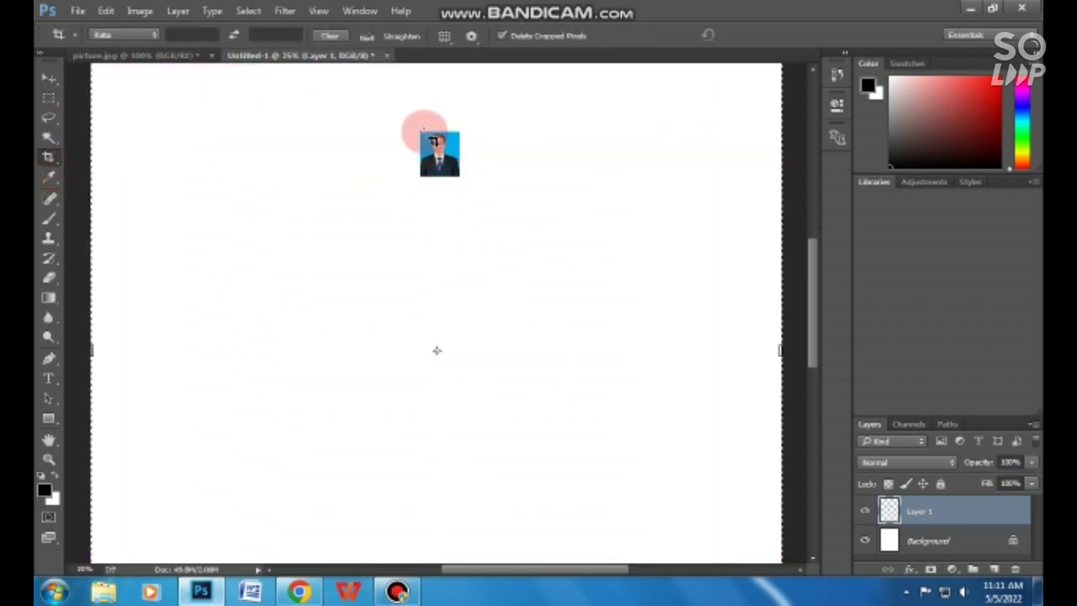
{"action": "left_click_drag", "start_coordinate": [418, 132], "coordinate": [462, 181]}
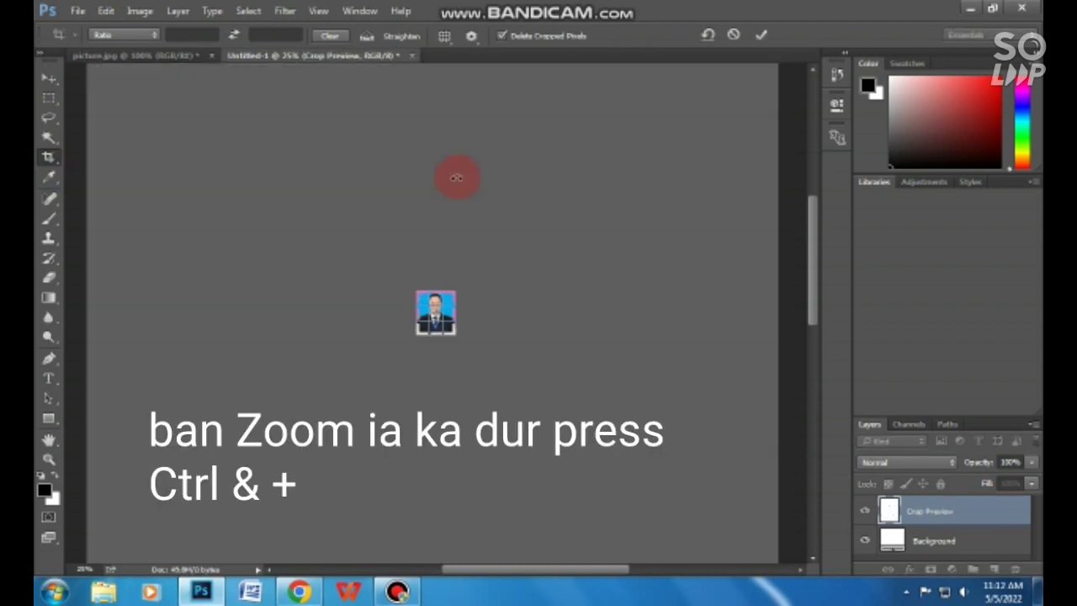
{"action": "key", "text": "Return"}
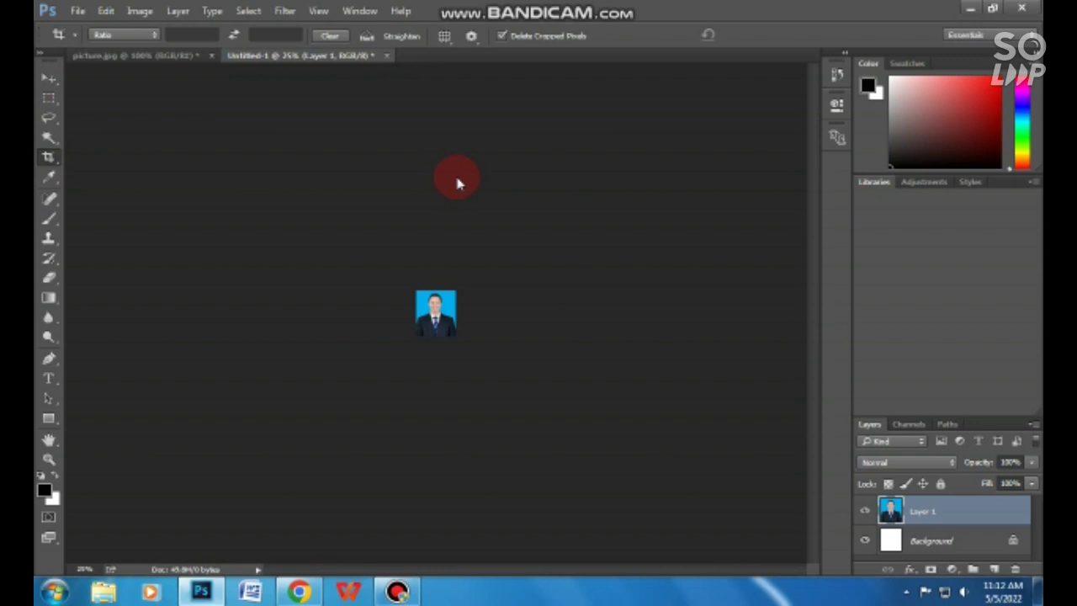
Step: Trim thin slivers off the canvas's left and right edges so the portrait fills it
{"action": "key", "text": "ctrl+plus"}
{"action": "key", "text": "ctrl+plus"}
{"action": "key", "text": "ctrl+plus"}
{"action": "key", "text": "ctrl+plus"}
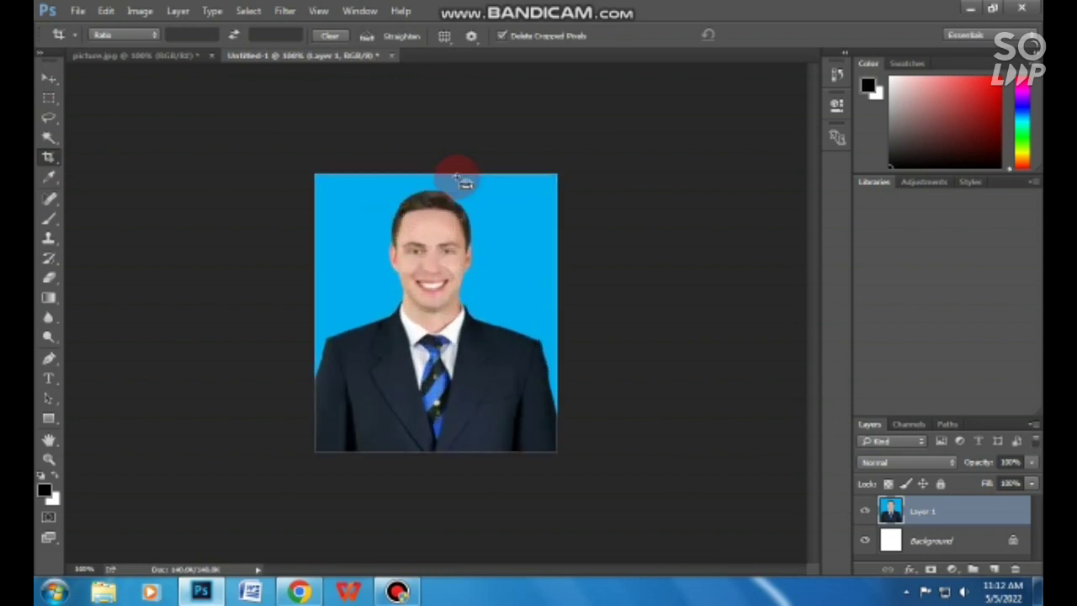
{"action": "key", "text": "ctrl+plus"}
{"action": "key", "text": "ctrl+plus"}
{"action": "left_click", "coordinate": [464, 182]}
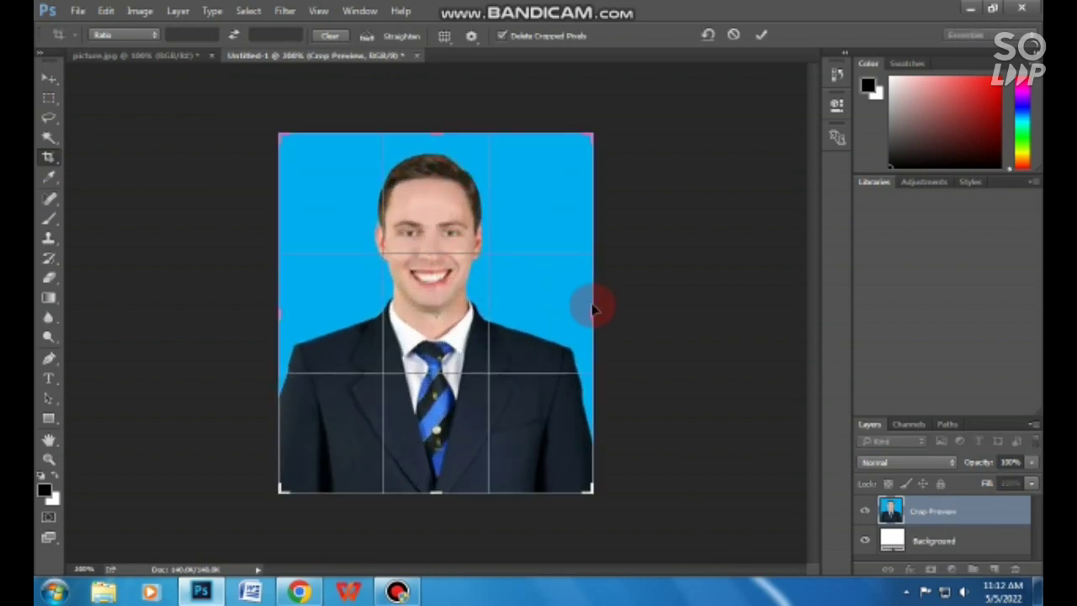
{"action": "left_click_drag", "start_coordinate": [592, 309], "coordinate": [581, 309]}
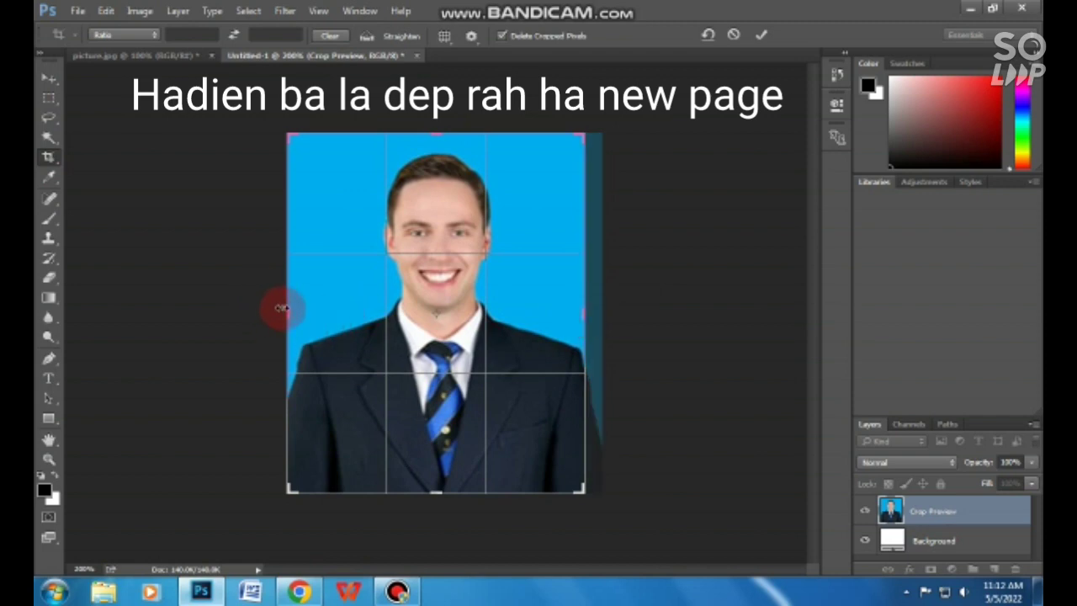
{"action": "left_click_drag", "start_coordinate": [282, 307], "coordinate": [293, 309]}
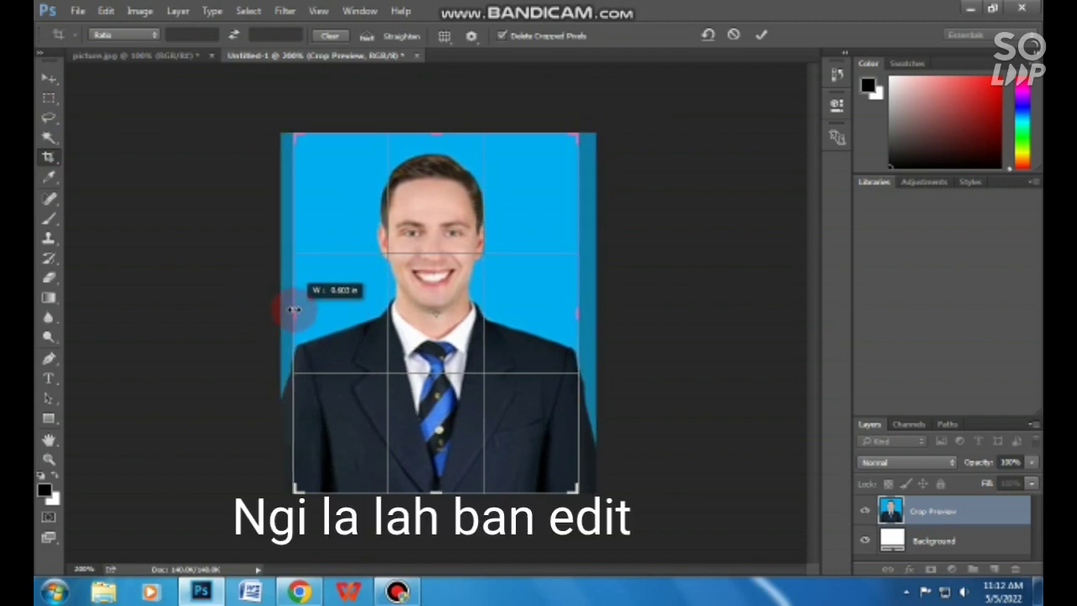
{"action": "left_click", "coordinate": [761, 36]}
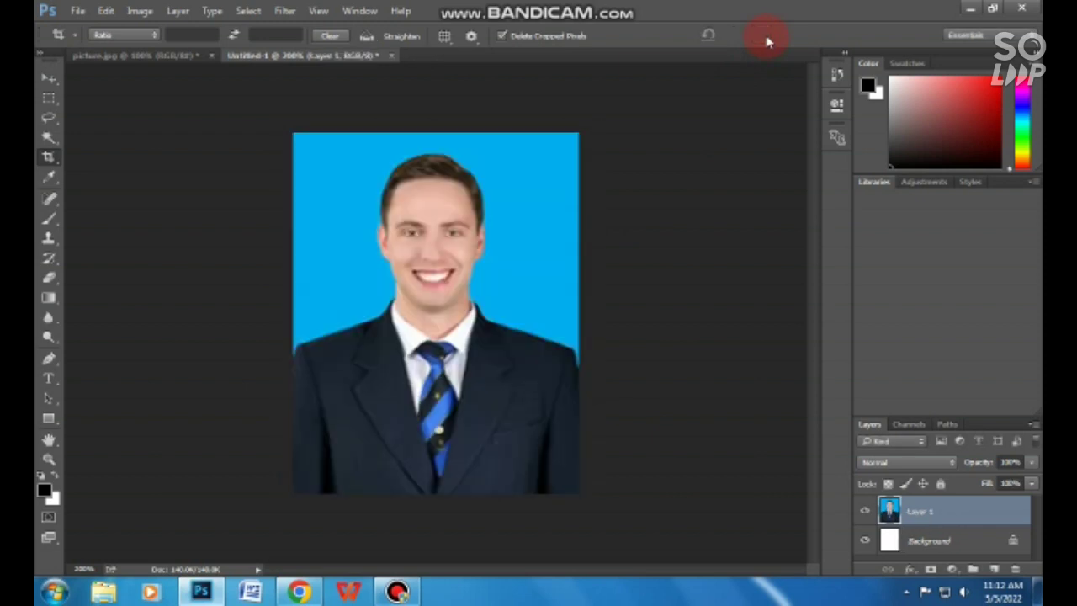
Step: Select the blue backdrop with the Magic Wand and delete it to reveal white
{"action": "left_click", "coordinate": [49, 137]}
{"action": "left_click", "coordinate": [324, 256]}
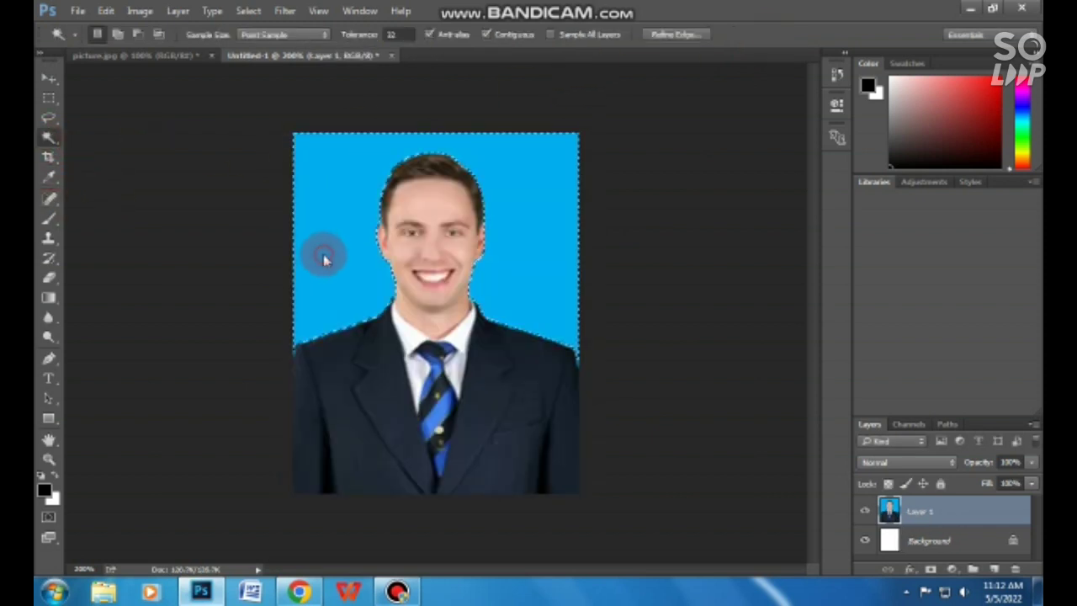
{"action": "key", "text": "Delete"}
{"action": "left_click", "coordinate": [329, 251]}
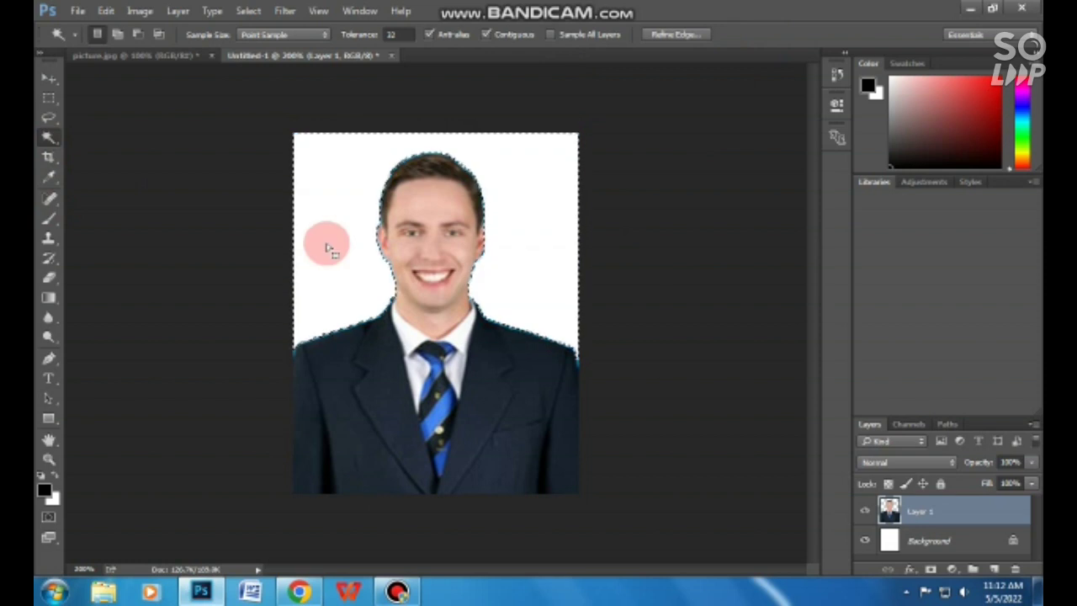
{"action": "left_click", "coordinate": [178, 299]}
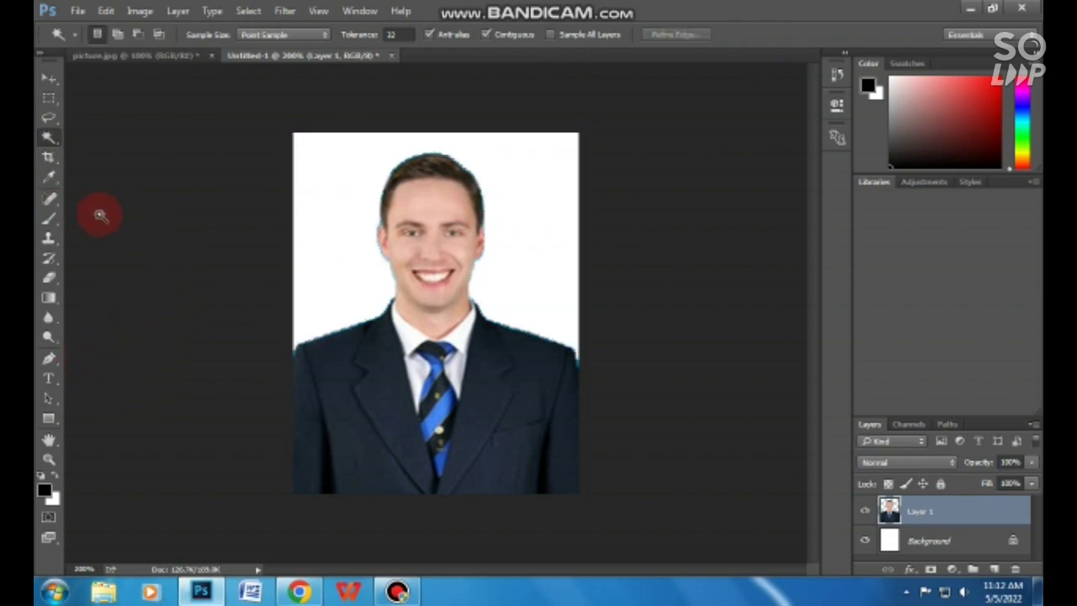
Step: Erase leftover background near the man with the Eraser and clear the selection
{"action": "left_click", "coordinate": [480, 278]}
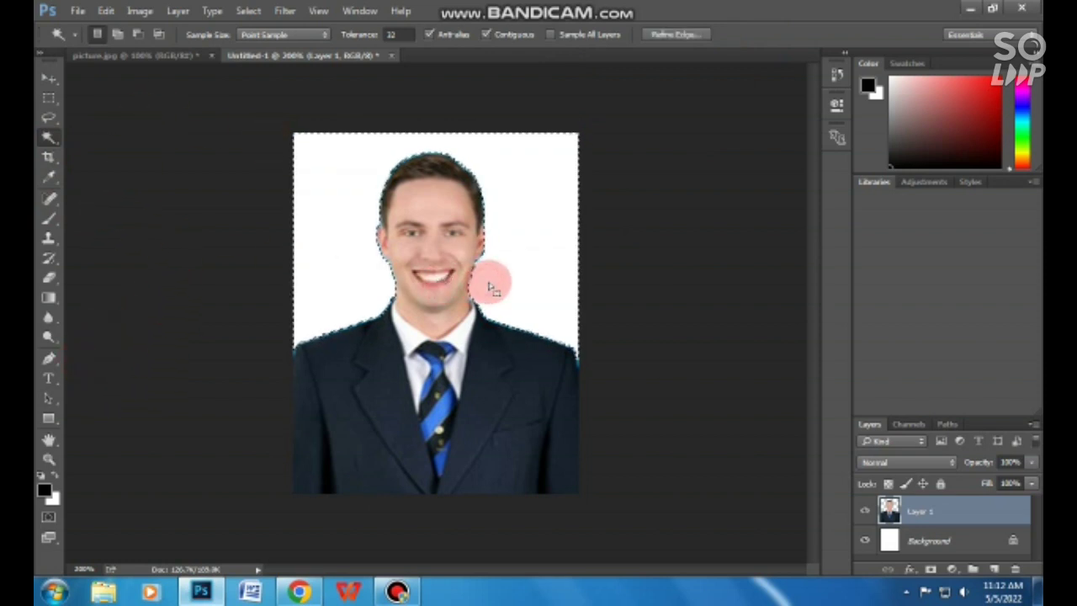
{"action": "left_click", "coordinate": [50, 279]}
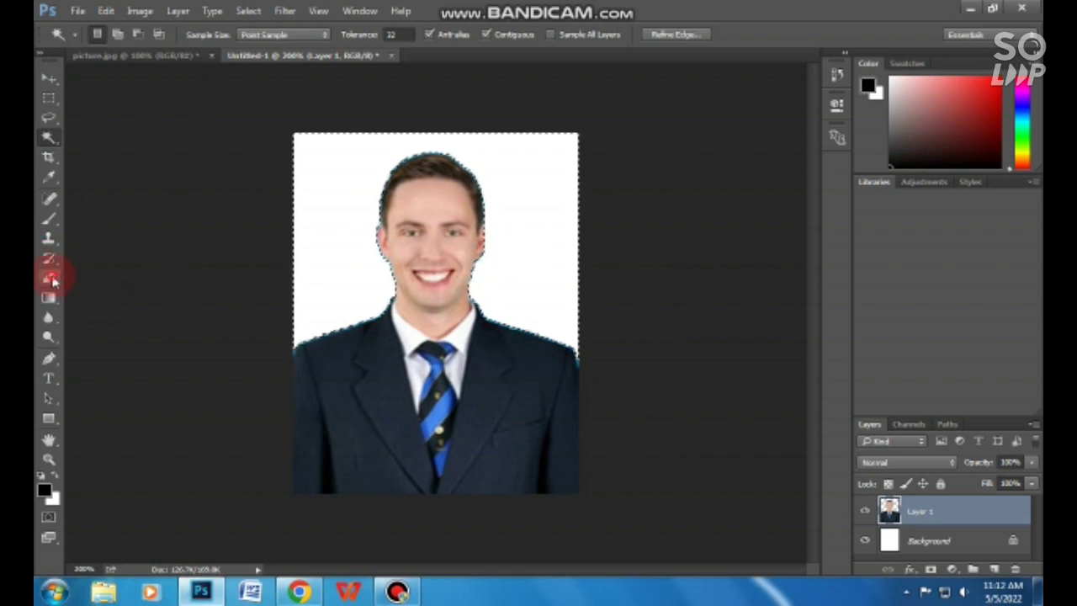
{"action": "left_click", "coordinate": [402, 290]}
{"action": "left_click_drag", "start_coordinate": [388, 251], "coordinate": [382, 284]}
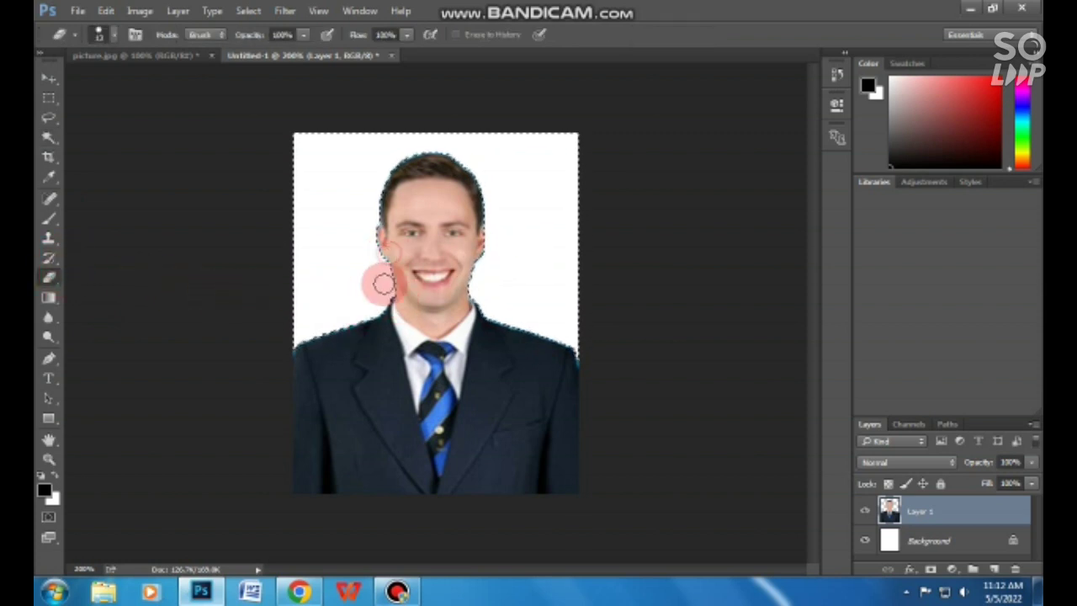
{"action": "left_click", "coordinate": [48, 137]}
{"action": "left_click_drag", "start_coordinate": [487, 272], "coordinate": [539, 303]}
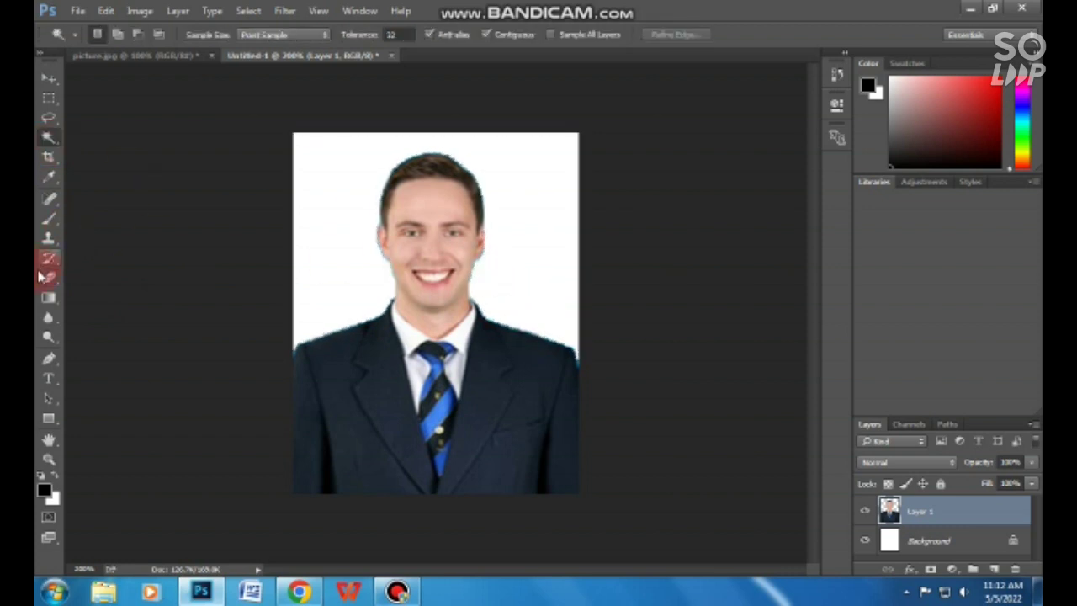
Step: Switch to the Eraser, undoing an accidental deletion of the photo layer
{"action": "left_click", "coordinate": [48, 279]}
{"action": "key", "text": "Delete"}
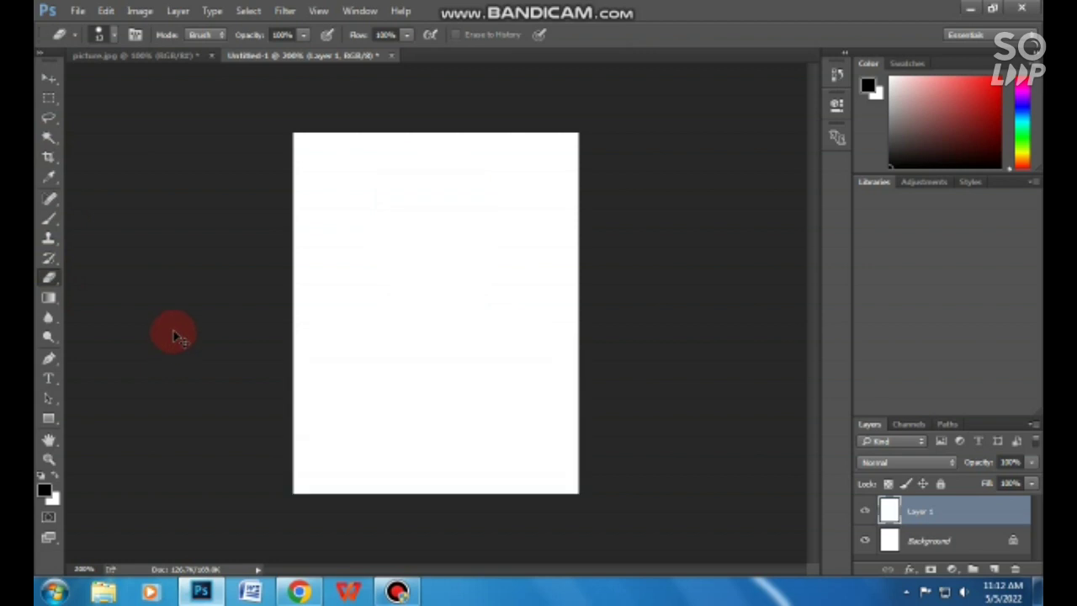
{"action": "key", "text": "ctrl+z"}
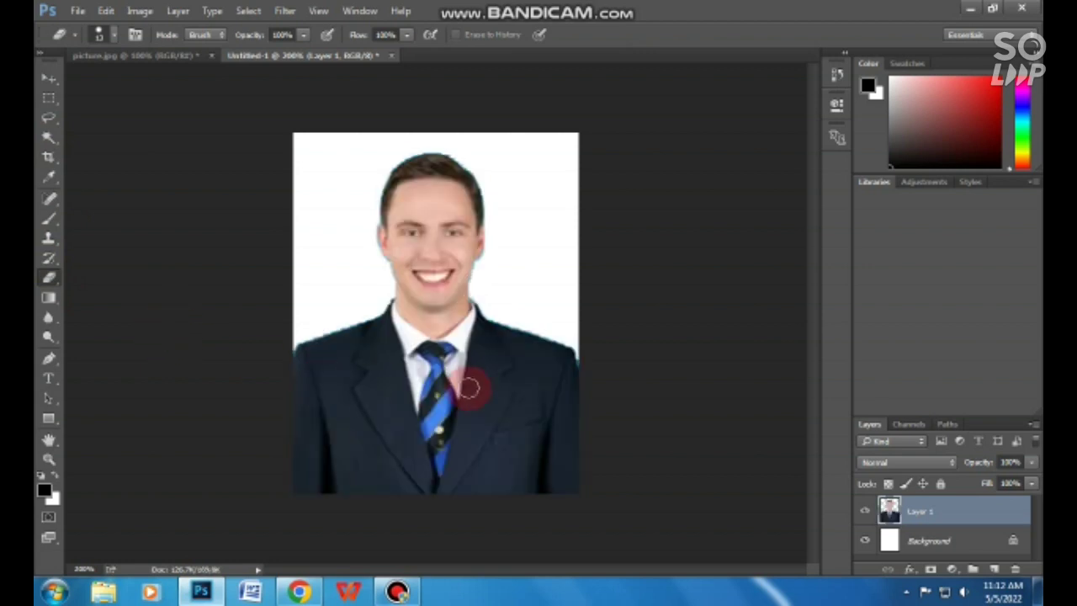
{"action": "scroll", "coordinate": [471, 378], "scroll_direction": "up", "scroll_amount": 1}
{"action": "scroll", "coordinate": [475, 366], "scroll_direction": "up", "scroll_amount": 1}
{"action": "scroll", "coordinate": [570, 247], "scroll_direction": "up", "scroll_amount": 2}
{"action": "scroll", "coordinate": [571, 249], "scroll_direction": "up", "scroll_amount": 2}
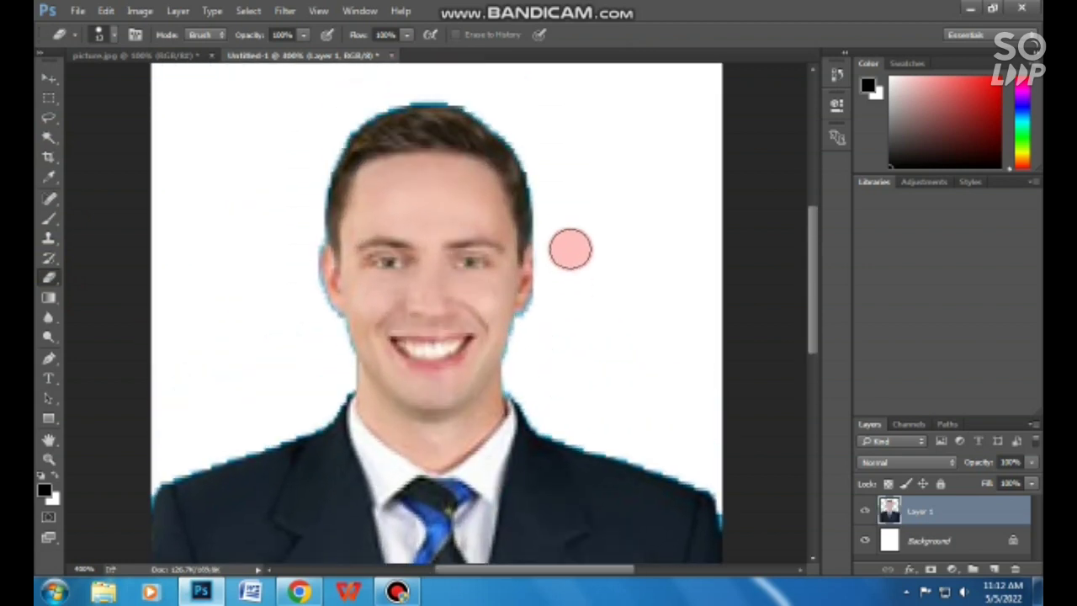
{"action": "scroll", "coordinate": [570, 249], "scroll_direction": "up", "scroll_amount": 1}
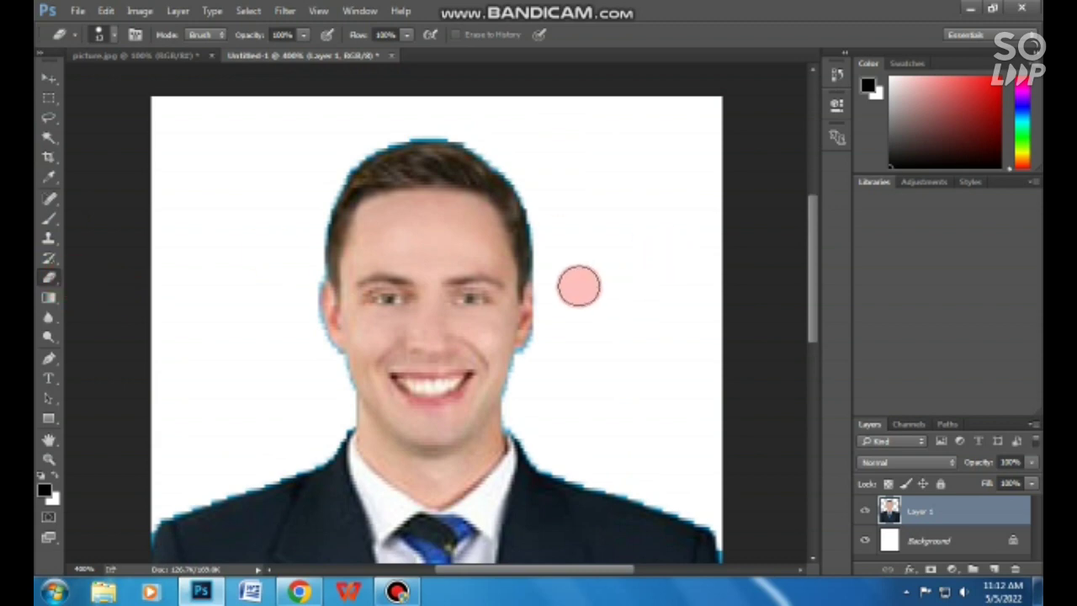
Step: Set the Eraser to a soft brush with 0% hardness for the subject's edges
{"action": "right_click", "coordinate": [608, 238]}
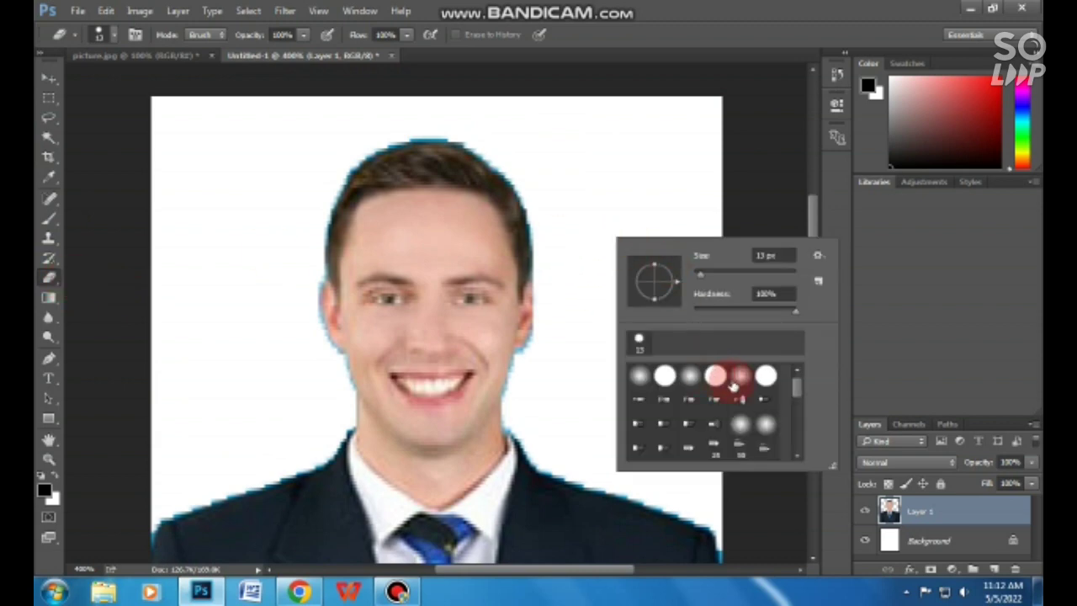
{"action": "left_click", "coordinate": [737, 379]}
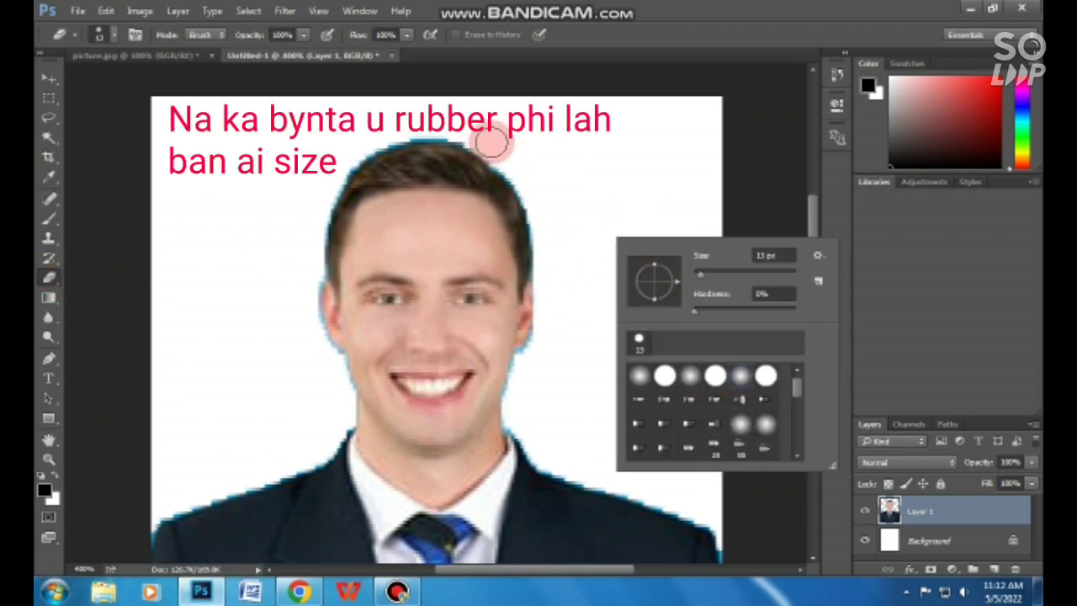
{"action": "scroll", "coordinate": [241, 231], "scroll_direction": "down", "scroll_amount": 3}
{"action": "scroll", "coordinate": [240, 230], "scroll_direction": "down", "scroll_amount": 2}
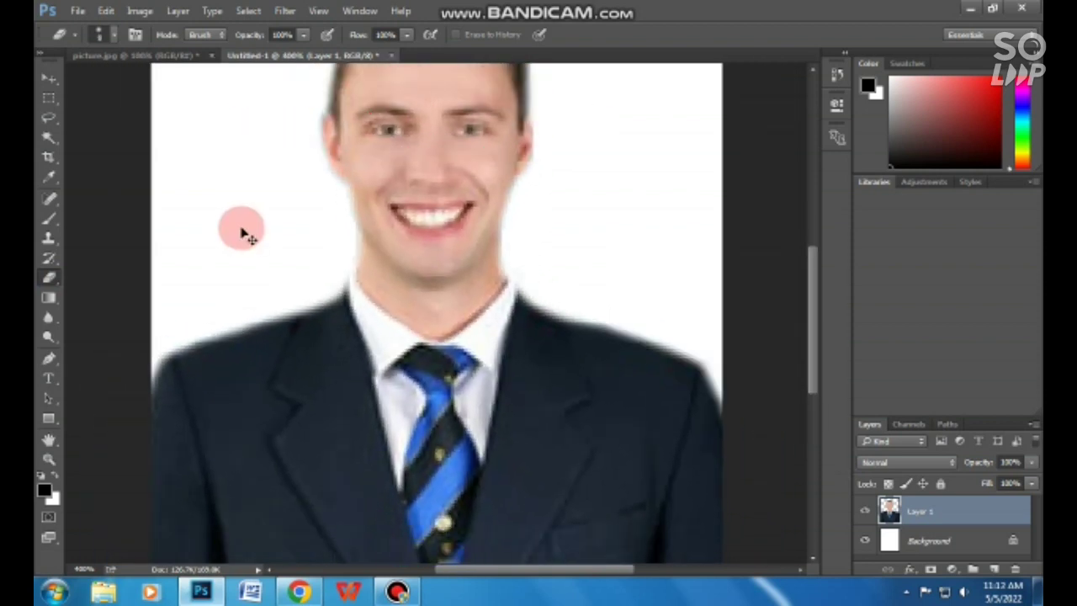
{"action": "scroll", "coordinate": [243, 232], "scroll_direction": "down", "scroll_amount": 1}
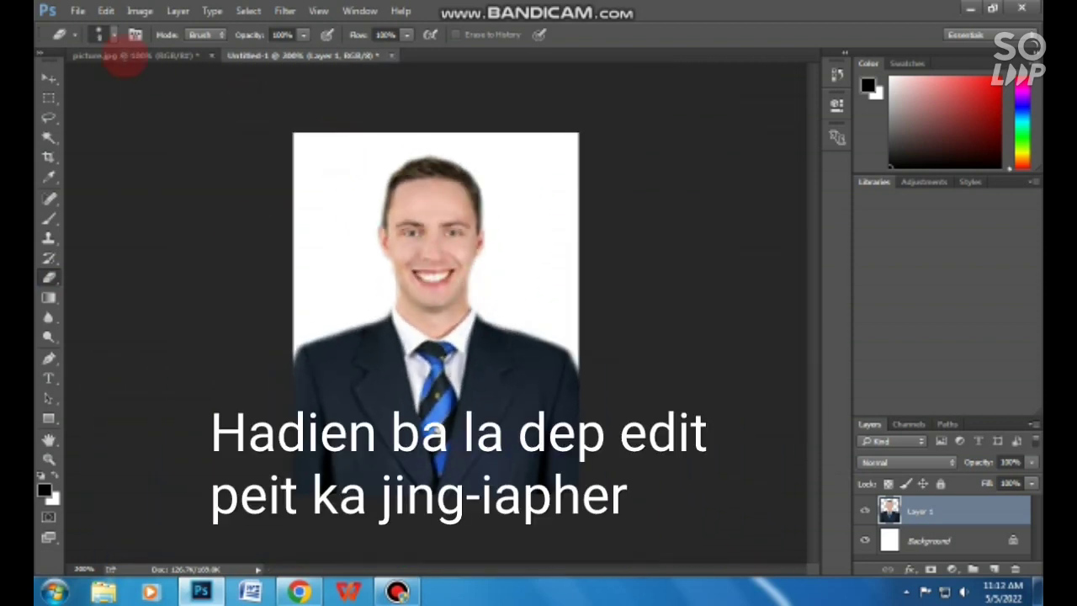
Step: Compare the original picture.jpg with the edited Untitled-1 portrait
{"action": "left_click", "coordinate": [122, 56]}
{"action": "left_click", "coordinate": [324, 56]}
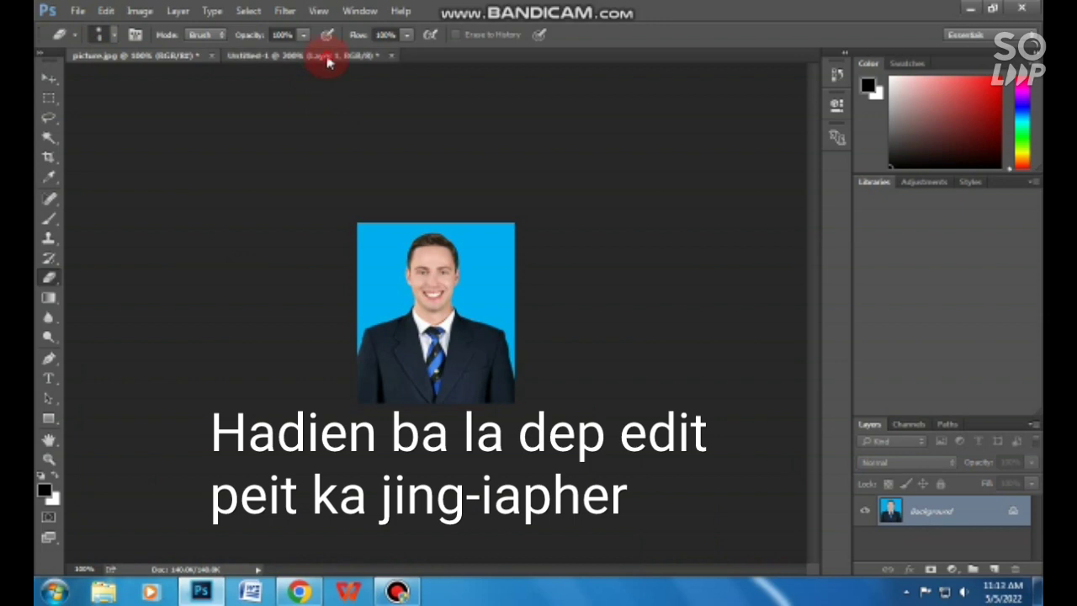
{"action": "left_click", "coordinate": [159, 61]}
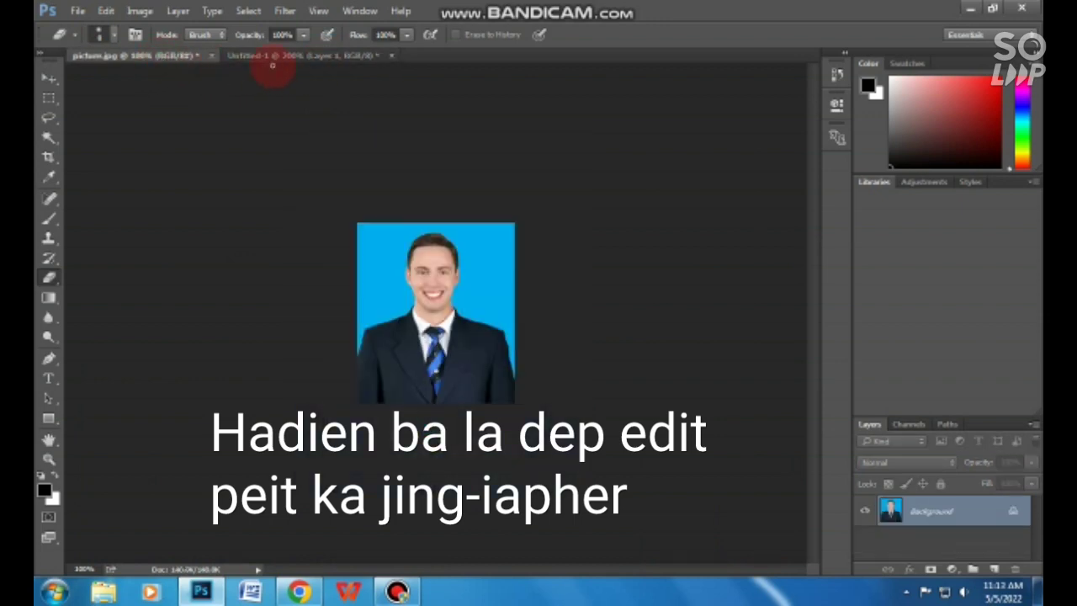
{"action": "left_click", "coordinate": [289, 57]}
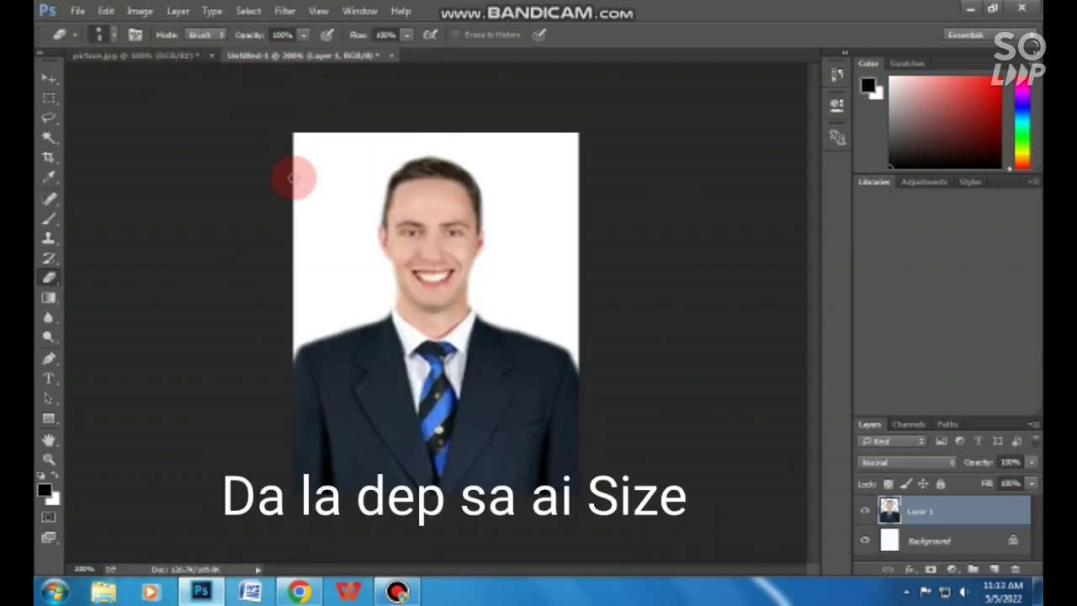
Step: Create a blank white A4 document (210 × 297 mm, 300 ppi) and return to Untitled-1
{"action": "left_click", "coordinate": [79, 12]}
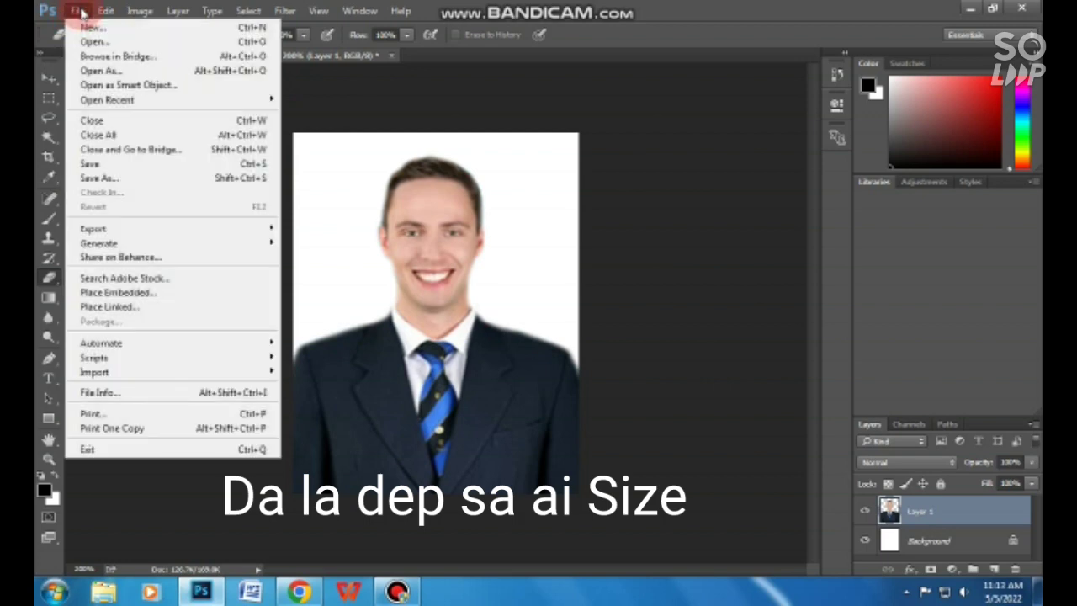
{"action": "left_click", "coordinate": [92, 27]}
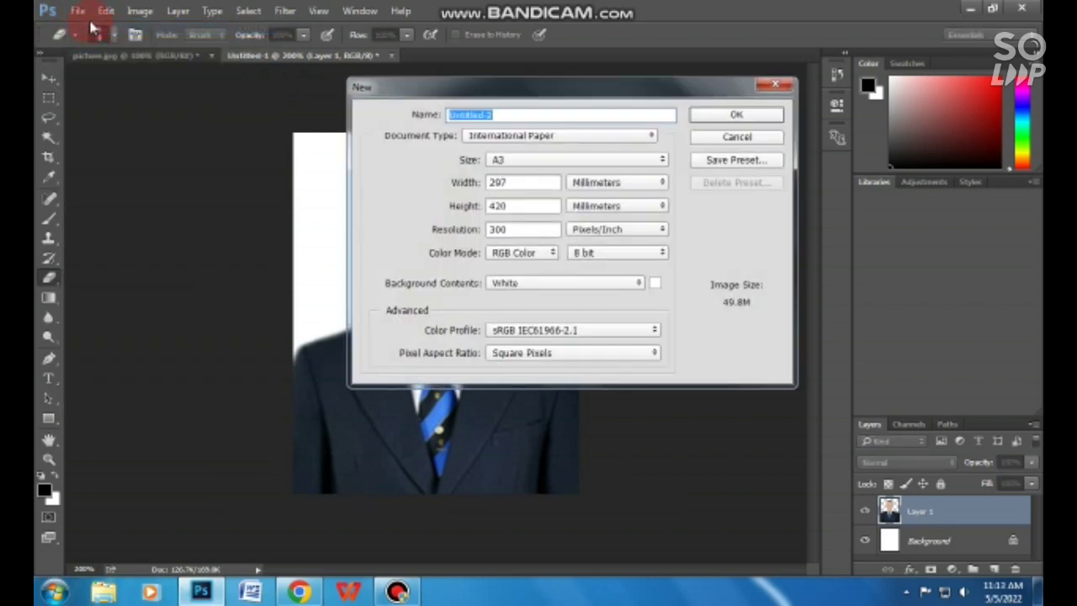
{"action": "left_click", "coordinate": [543, 160]}
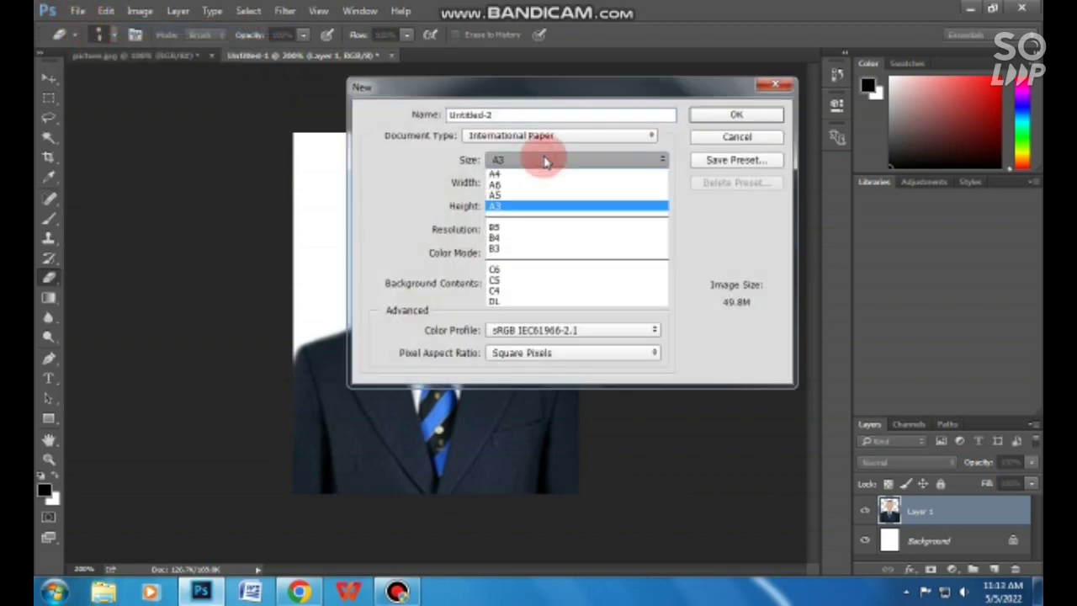
{"action": "left_click", "coordinate": [531, 174]}
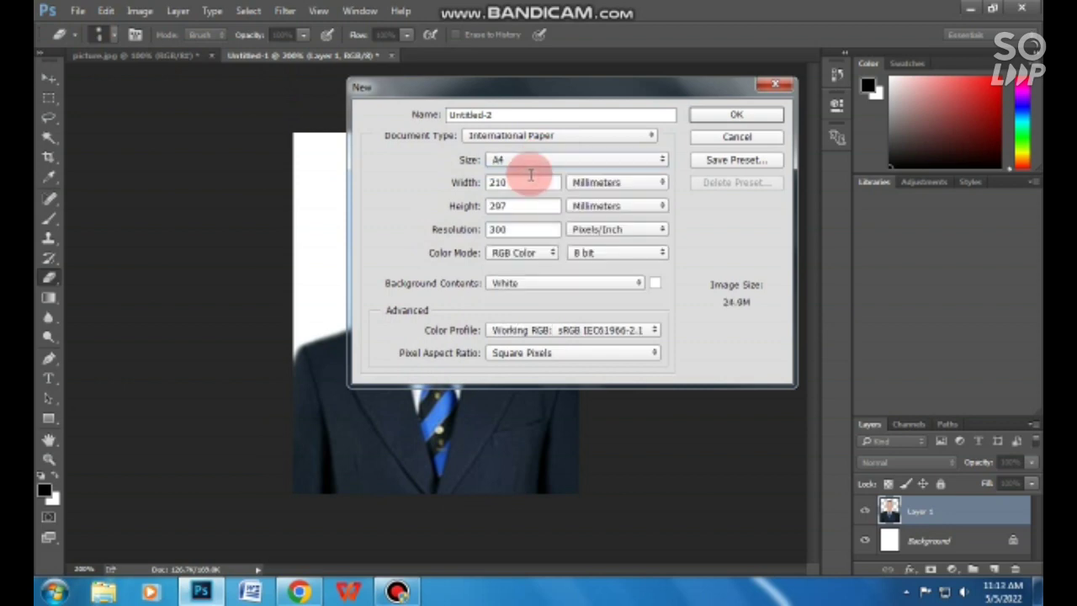
{"action": "left_click", "coordinate": [732, 113]}
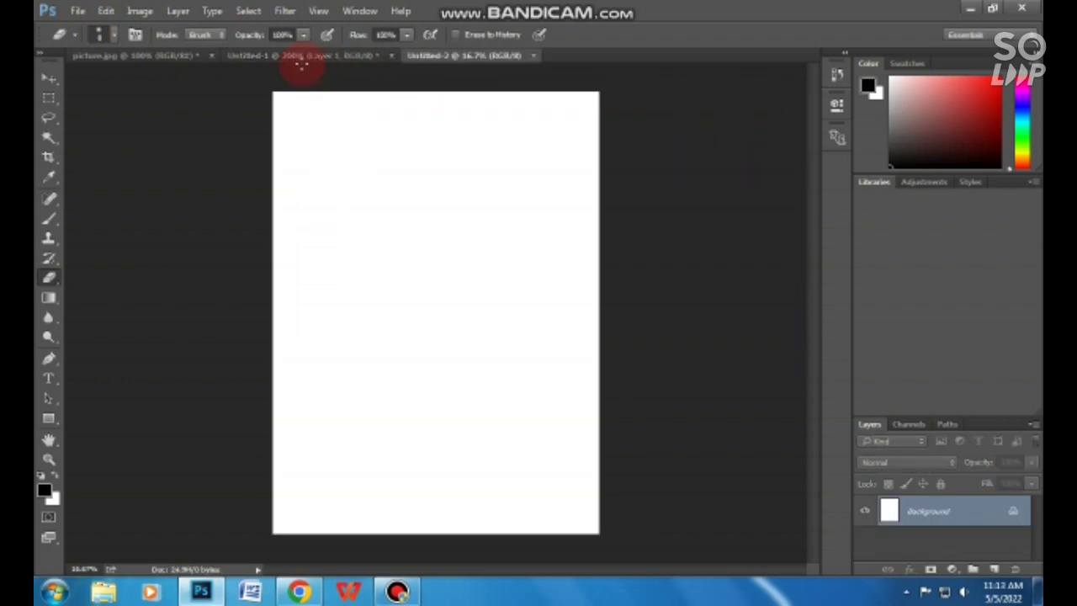
{"action": "left_click", "coordinate": [307, 65]}
{"action": "left_click", "coordinate": [48, 78]}
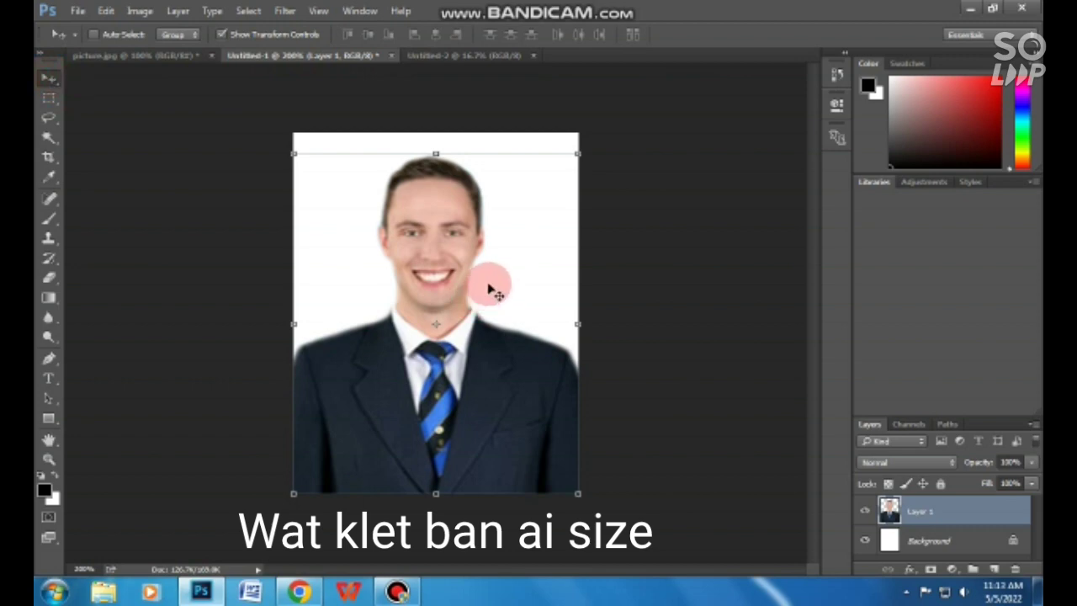
Step: Undo the portrait dropped into Untitled-2, then crop Untitled-1's top and bottom edges slightly inward
{"action": "mouse_move", "coordinate": [452, 212]}
{"action": "left_mouse_down"}
{"action": "mouse_move", "coordinate": [454, 40]}
{"action": "mouse_move", "coordinate": [341, 173]}
{"action": "mouse_move", "coordinate": [357, 168]}
{"action": "left_mouse_up"}
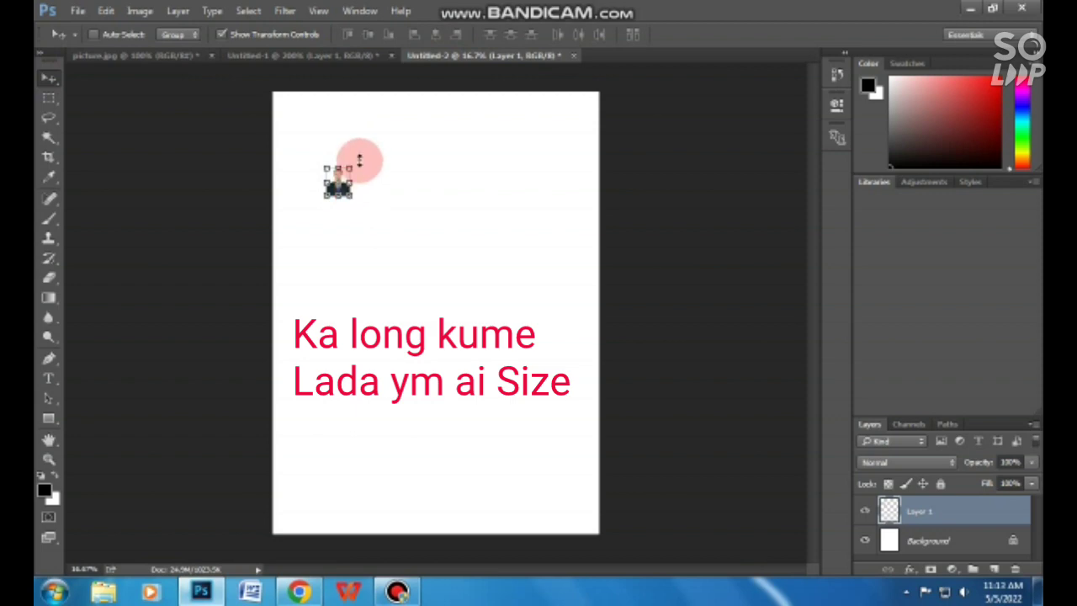
{"action": "key", "text": "ctrl+z"}
{"action": "left_click", "coordinate": [353, 55]}
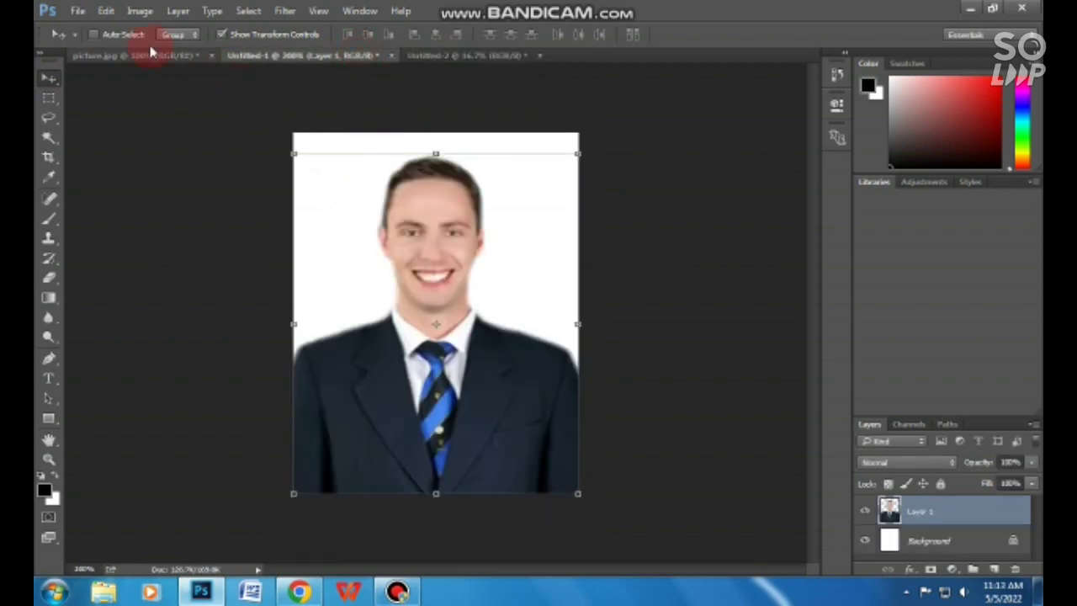
{"action": "left_click", "coordinate": [48, 158]}
{"action": "left_click_drag", "start_coordinate": [439, 130], "coordinate": [440, 137]}
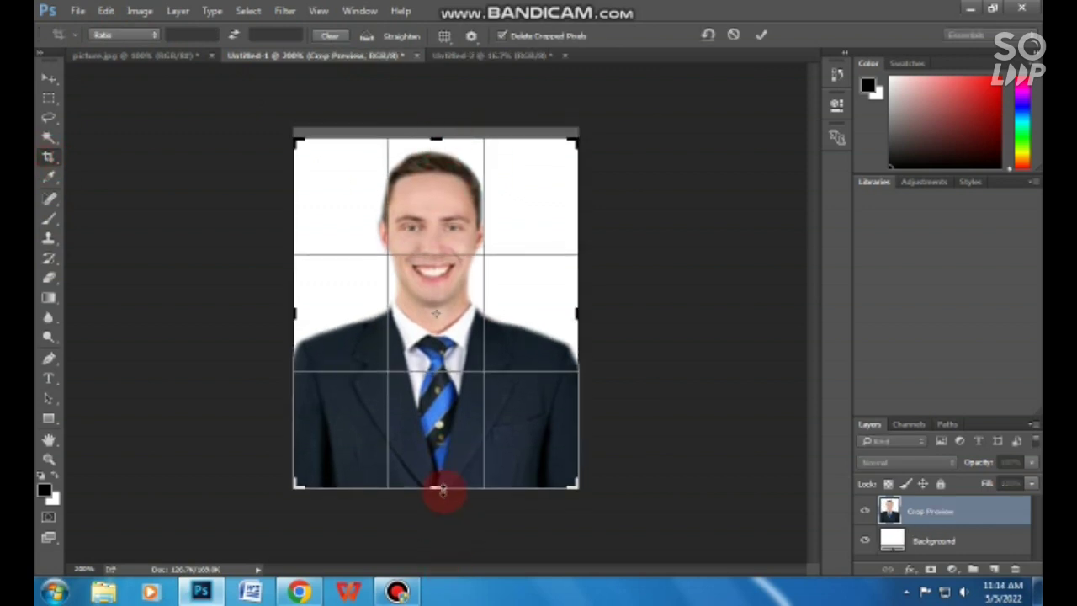
{"action": "left_click_drag", "start_coordinate": [442, 487], "coordinate": [440, 476]}
{"action": "left_click", "coordinate": [761, 35]}
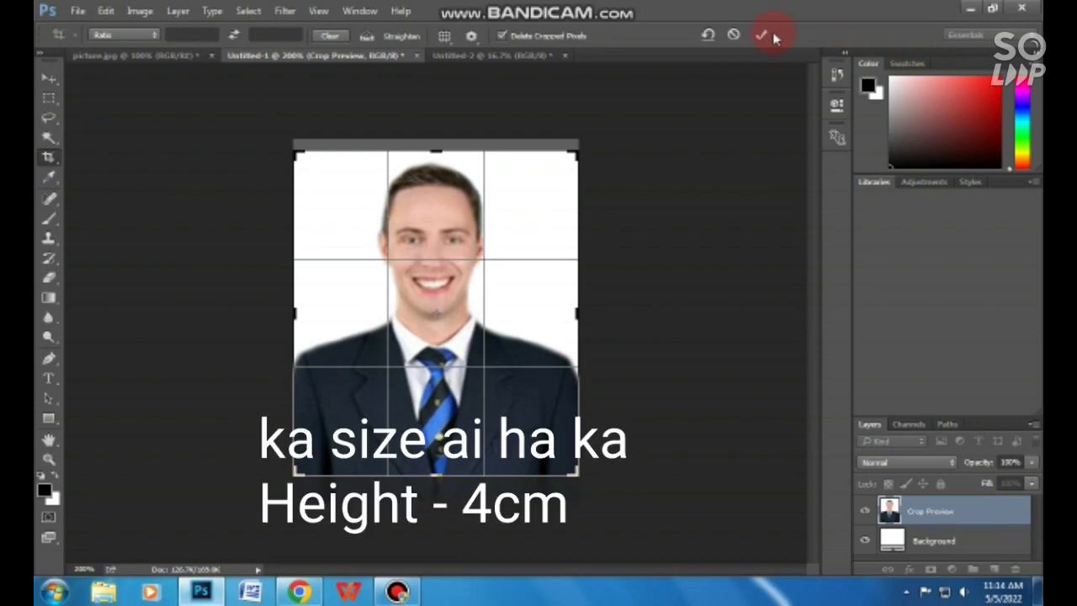
Step: Resize the portrait to 4 cm tall in Image Size
{"action": "left_click", "coordinate": [139, 11]}
{"action": "left_click", "coordinate": [155, 116]}
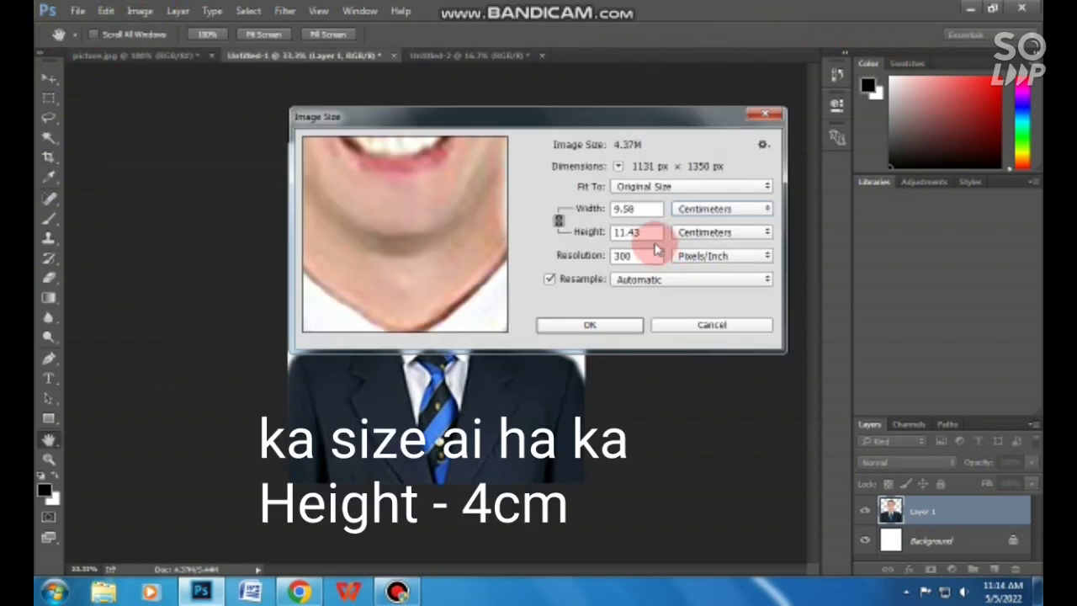
{"action": "left_click_drag", "start_coordinate": [650, 236], "coordinate": [569, 234]}
{"action": "type", "text": "4"}
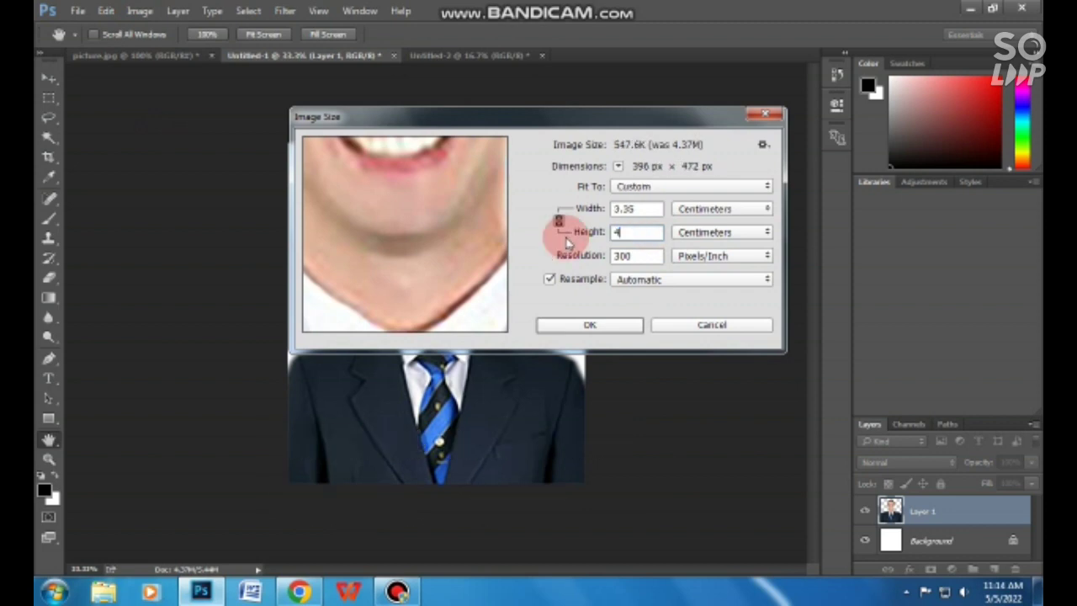
{"action": "left_click", "coordinate": [609, 326]}
Step: Place a copy of the resized portrait at the top-left of the A4 sheet
{"action": "key", "text": "v"}
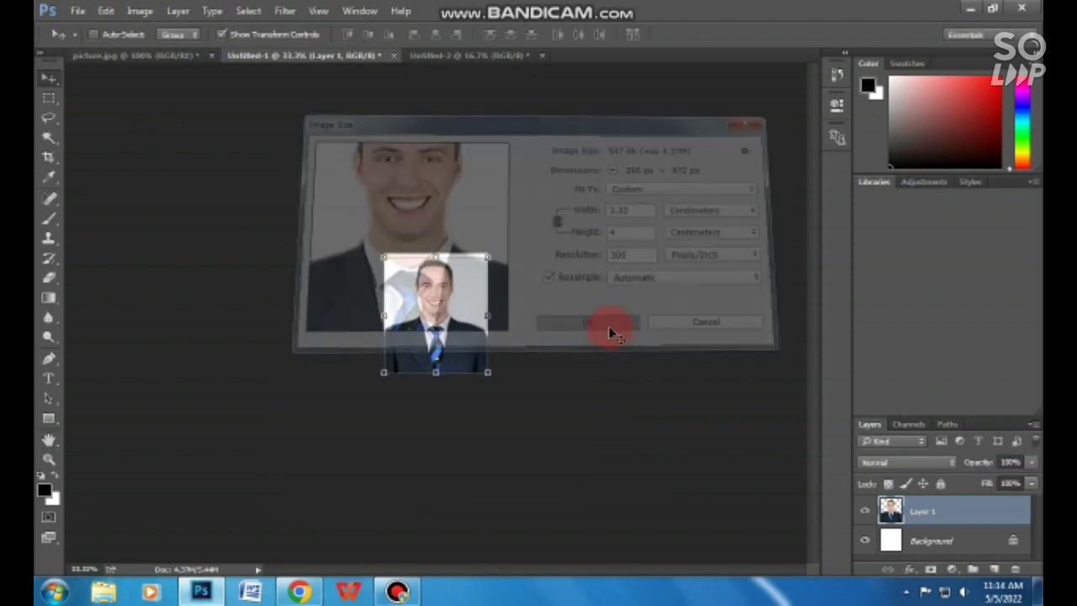
{"action": "left_click_drag", "start_coordinate": [449, 283], "coordinate": [461, 63]}
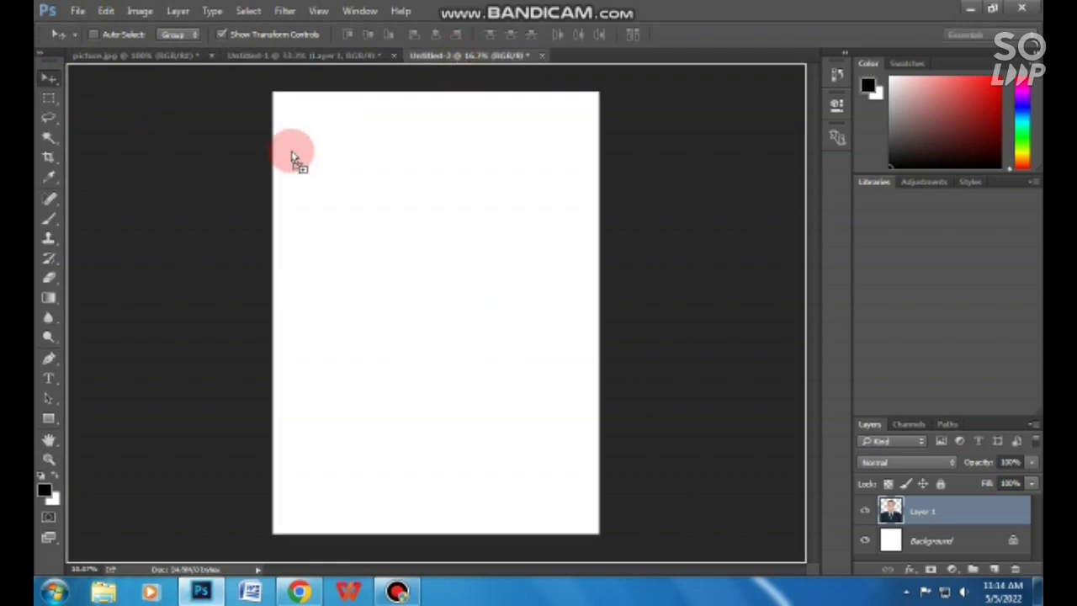
{"action": "mouse_move", "coordinate": [461, 56]}
{"action": "left_mouse_down"}
{"action": "mouse_move", "coordinate": [178, 193]}
{"action": "mouse_move", "coordinate": [181, 204]}
{"action": "left_mouse_up"}
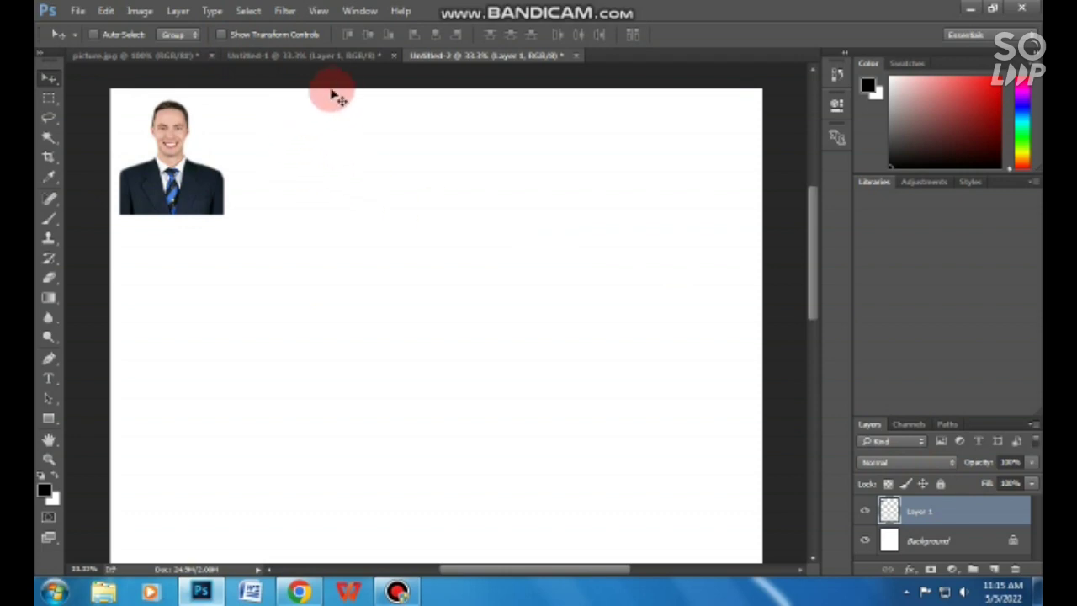
{"action": "left_click", "coordinate": [346, 56]}
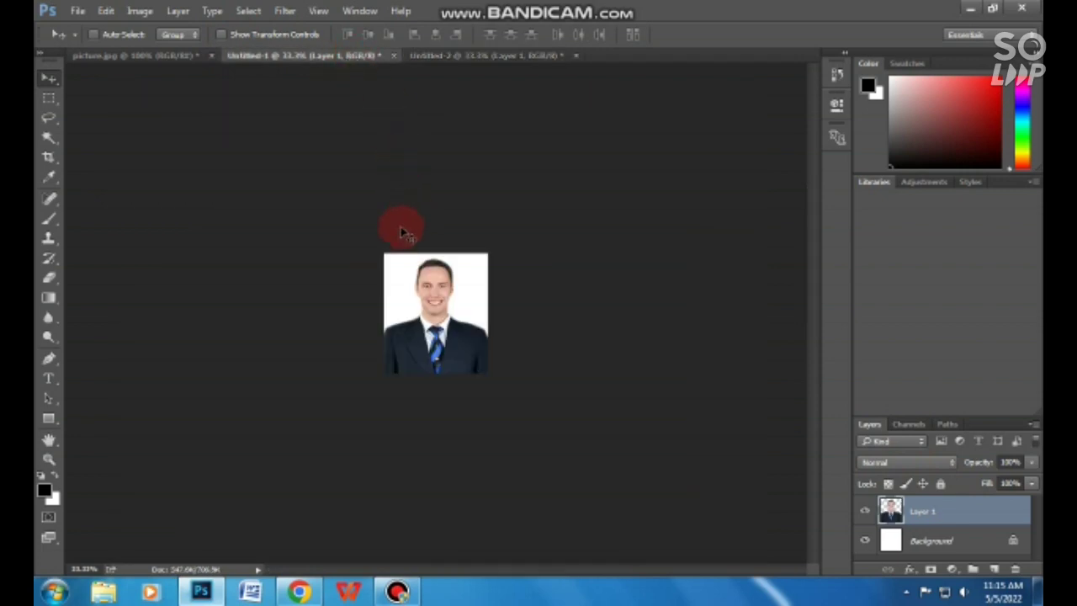
Step: Resize the image height from 11.43 to 4 centimetres in Image Size
{"action": "left_click", "coordinate": [77, 12]}
{"action": "left_click", "coordinate": [127, 180]}
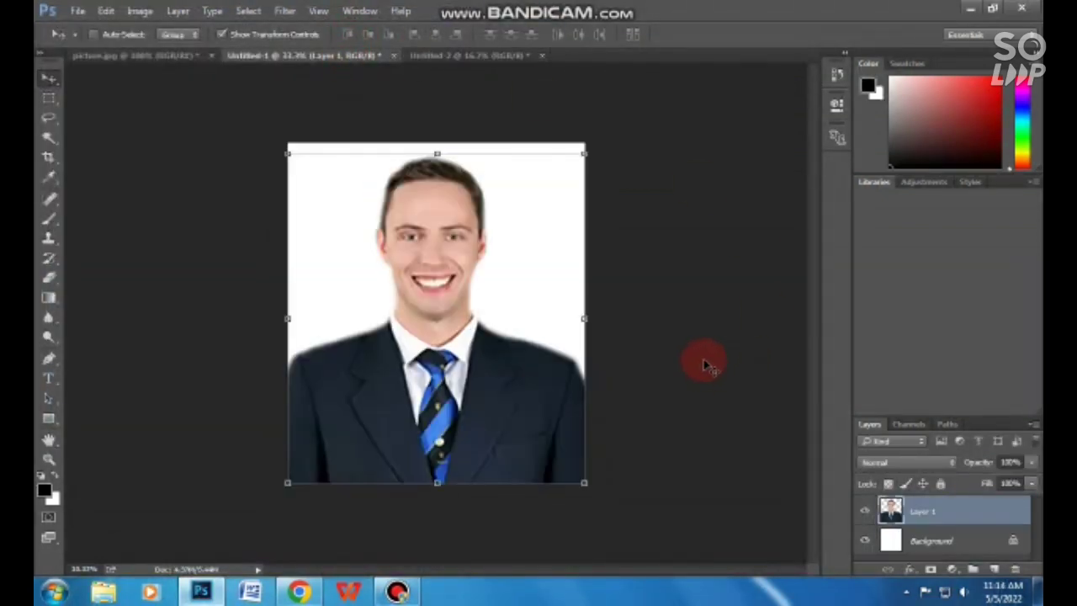
{"action": "left_click", "coordinate": [140, 13]}
{"action": "left_click", "coordinate": [158, 115]}
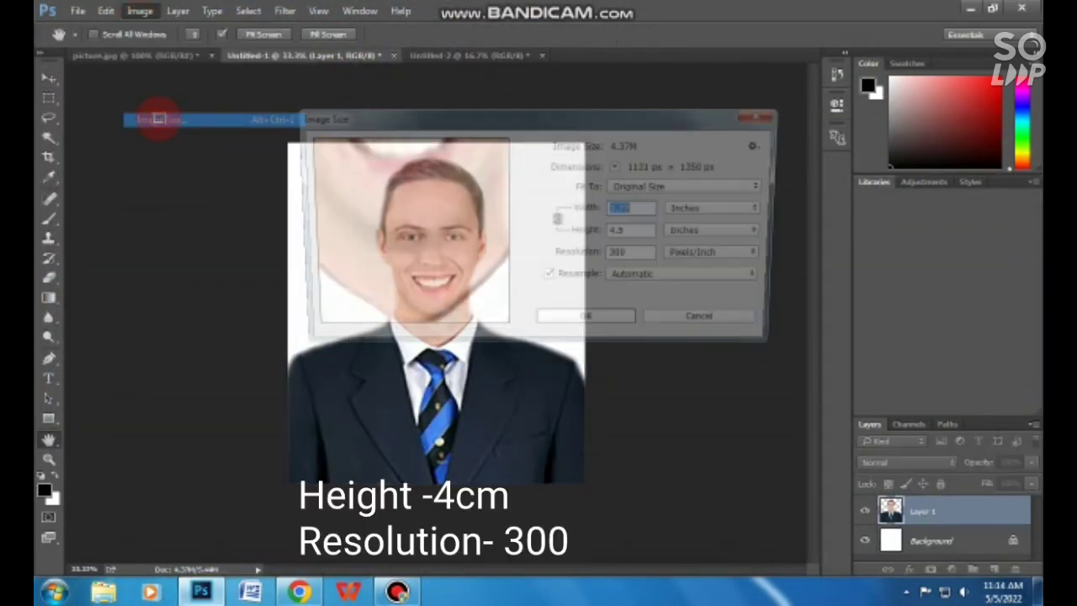
{"action": "left_click", "coordinate": [715, 212]}
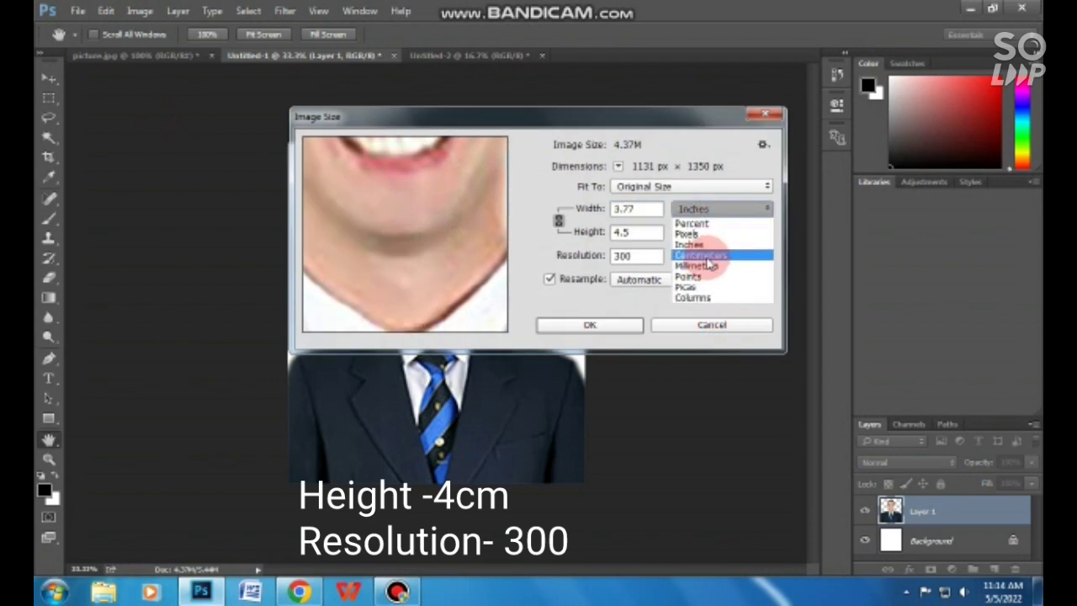
{"action": "left_click", "coordinate": [712, 258]}
{"action": "left_click_drag", "start_coordinate": [651, 236], "coordinate": [568, 242]}
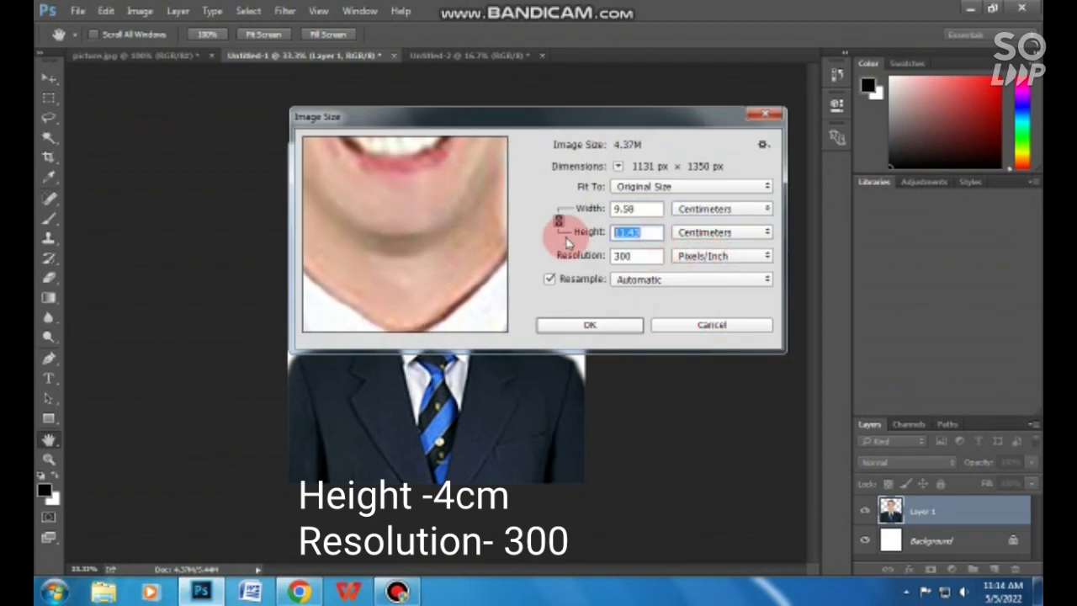
{"action": "type", "text": "4"}
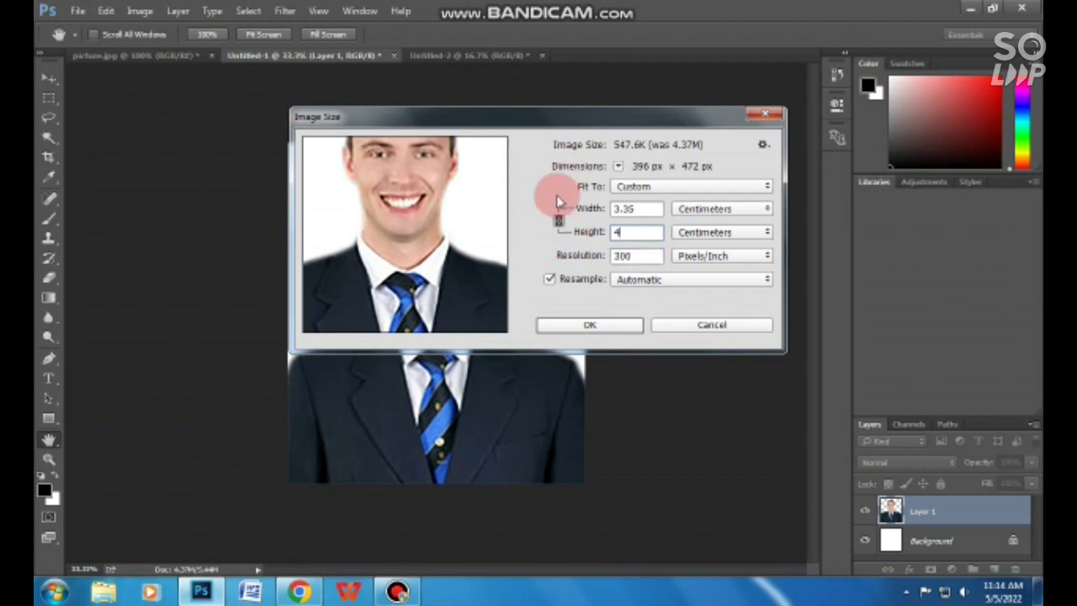
{"action": "left_click", "coordinate": [590, 324]}
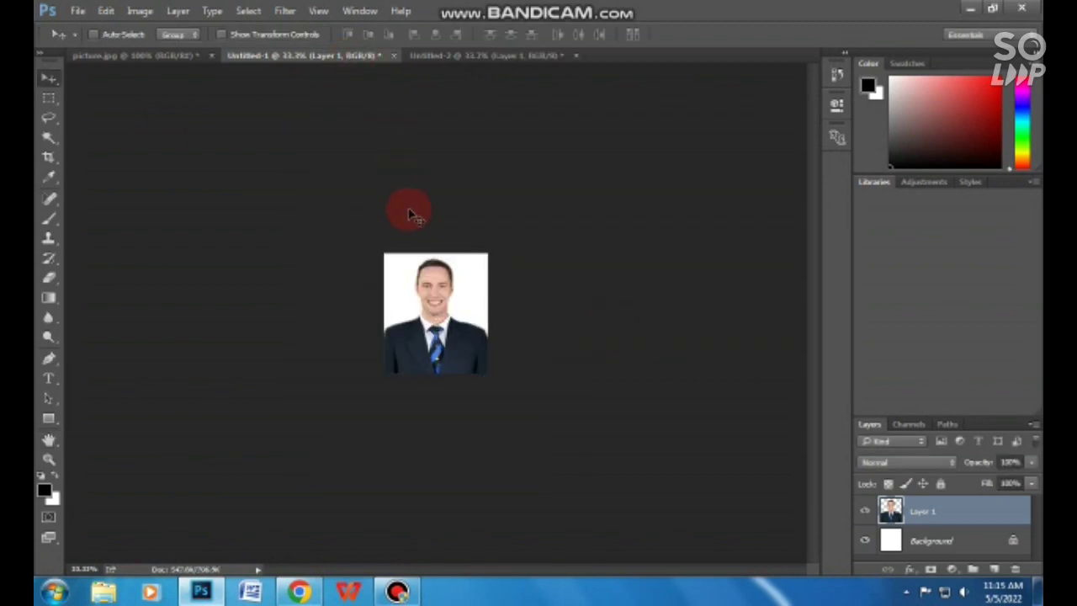
Step: Save the portrait as a maximum-quality JPEG named pic
{"action": "left_click", "coordinate": [78, 11]}
{"action": "left_click", "coordinate": [96, 175]}
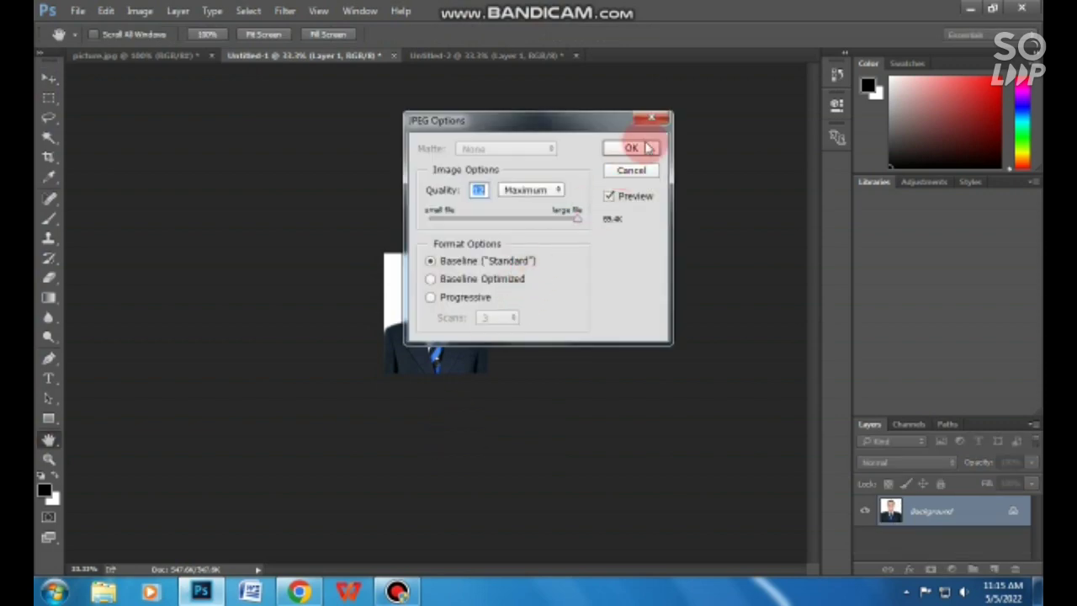
{"action": "left_click", "coordinate": [632, 148]}
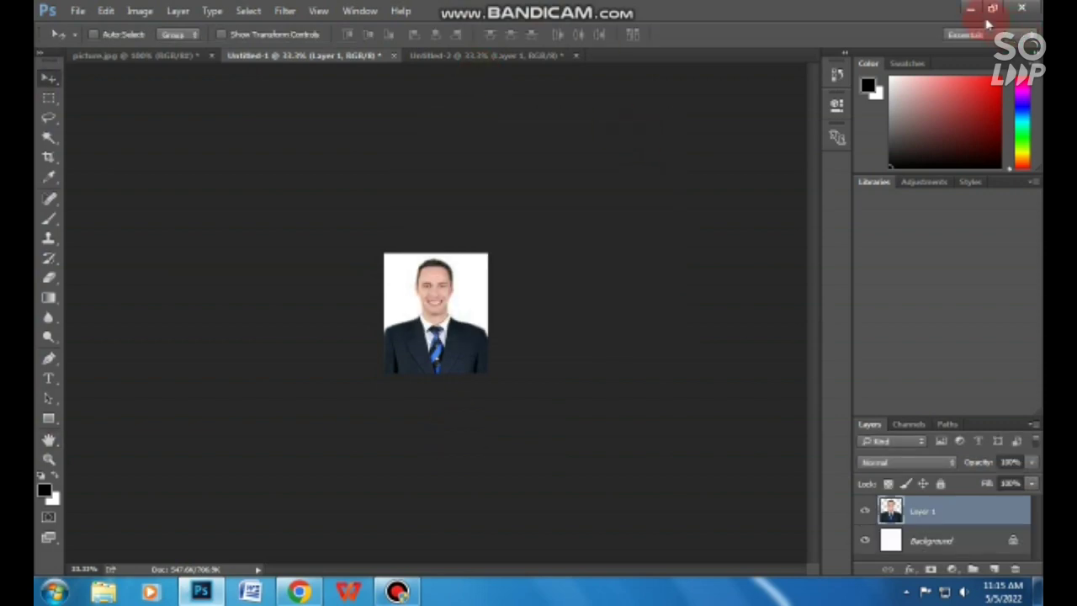
Step: Place pic.jpg on the desktop and drag it back into Photoshop to check it
{"action": "left_click", "coordinate": [973, 11]}
{"action": "left_click", "coordinate": [970, 9]}
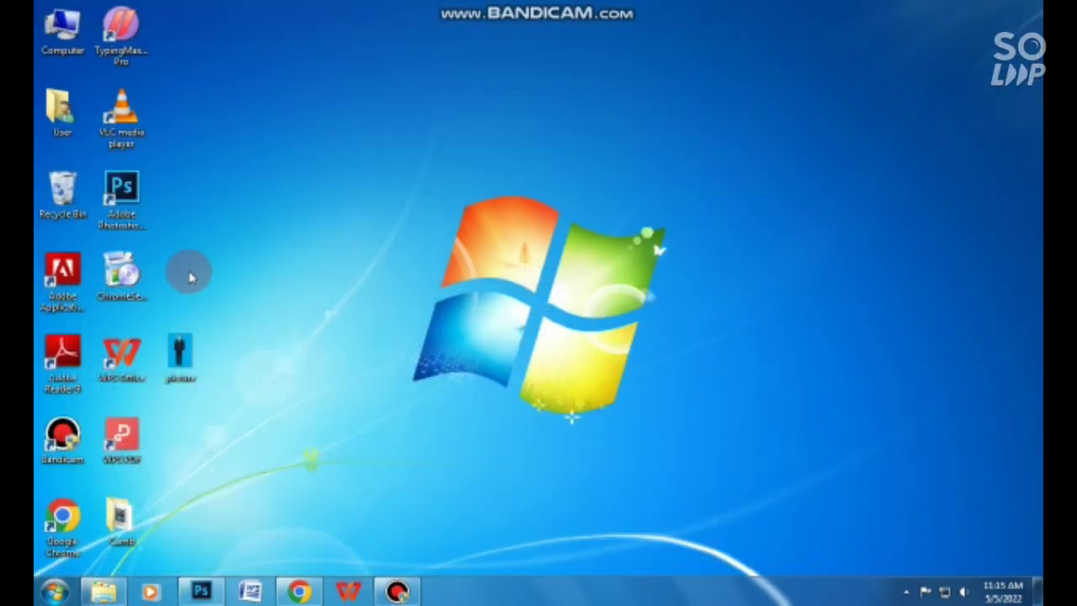
{"action": "right_click", "coordinate": [188, 271]}
{"action": "left_click", "coordinate": [264, 337]}
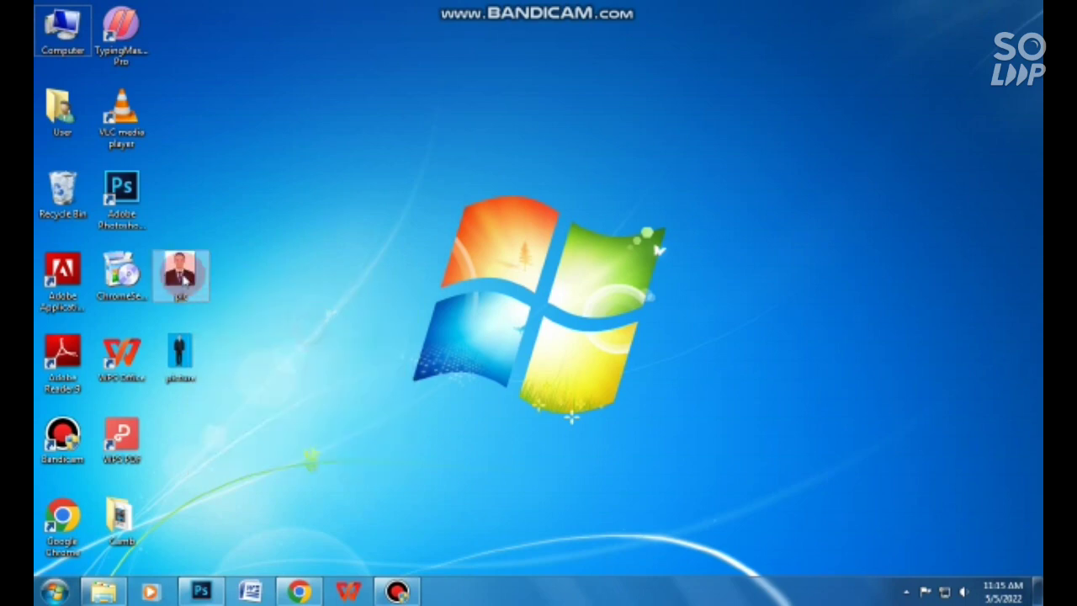
{"action": "mouse_move", "coordinate": [180, 276]}
{"action": "left_mouse_down"}
{"action": "mouse_move", "coordinate": [282, 494]}
{"action": "mouse_move", "coordinate": [353, 475]}
{"action": "left_mouse_up"}
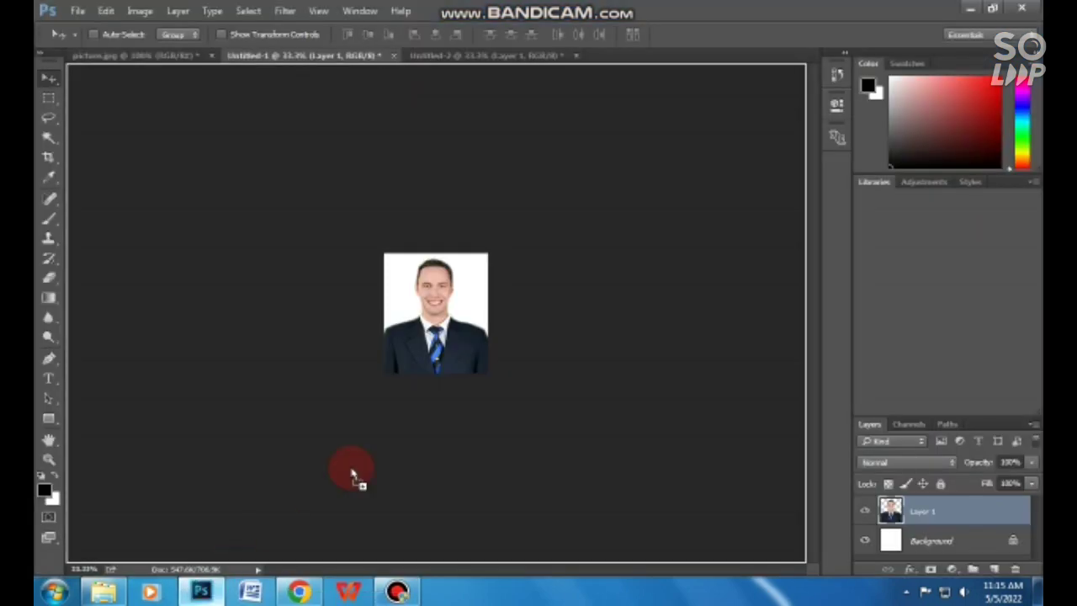
{"action": "left_click_drag", "start_coordinate": [587, 141], "coordinate": [629, 60]}
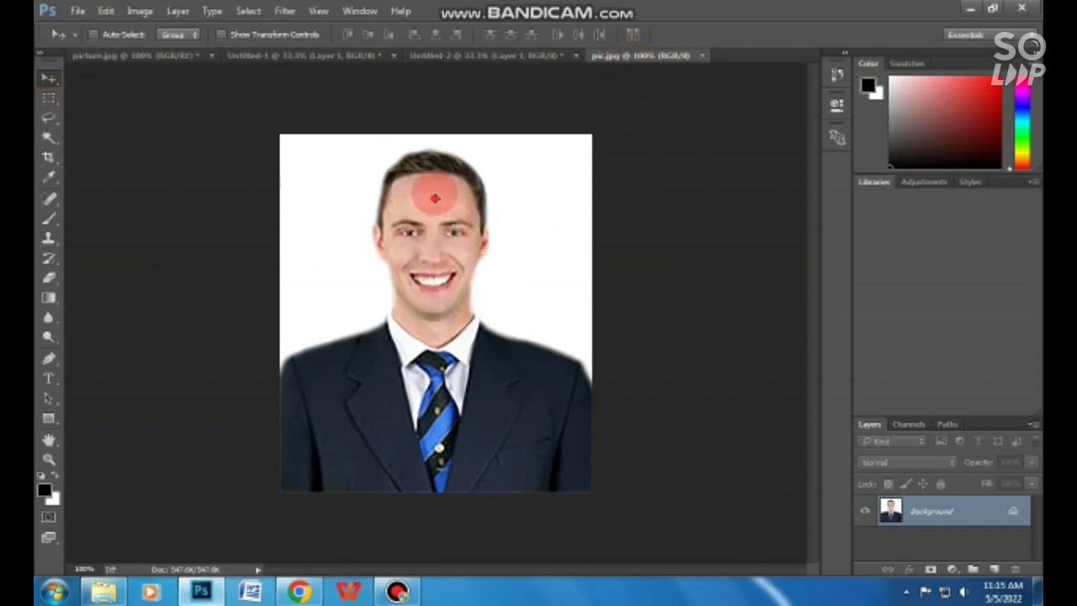
{"action": "left_click", "coordinate": [481, 54]}
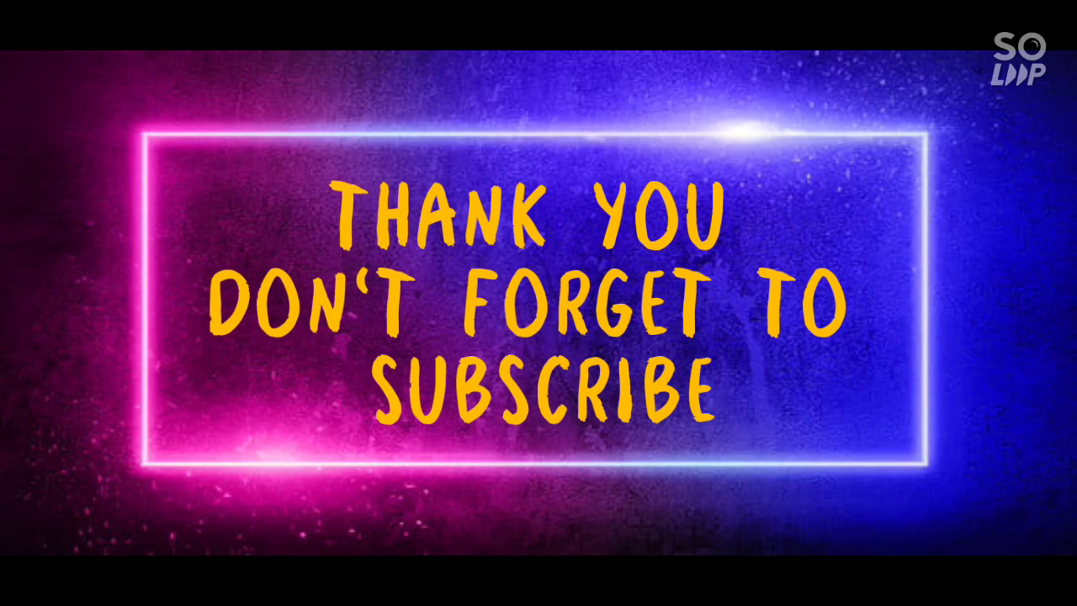